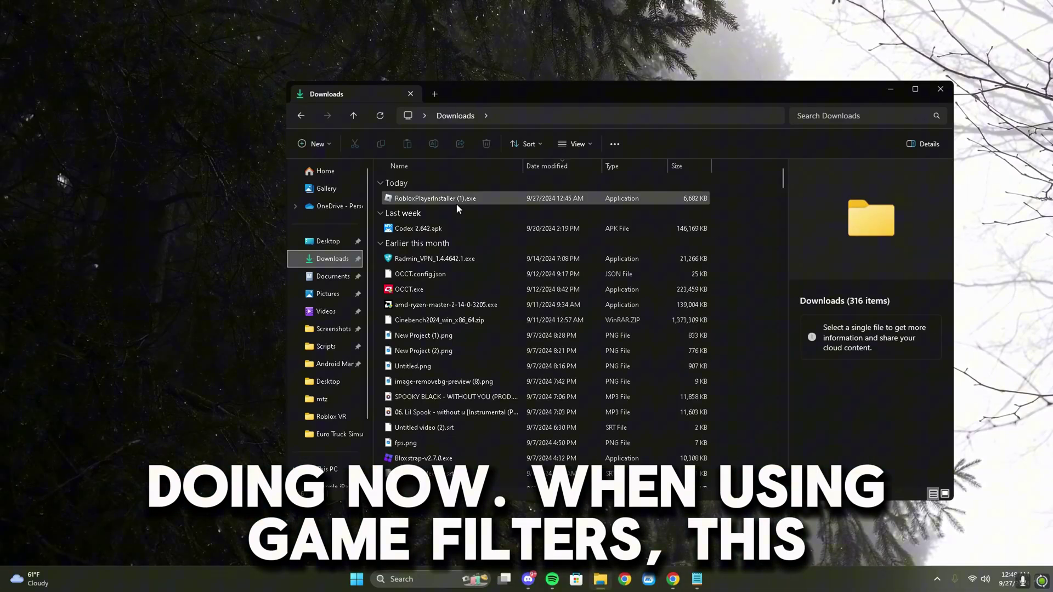
- Install the Roblox player, close Roblox, and download Bloxshade.zip from the release page
double_click(457, 200)
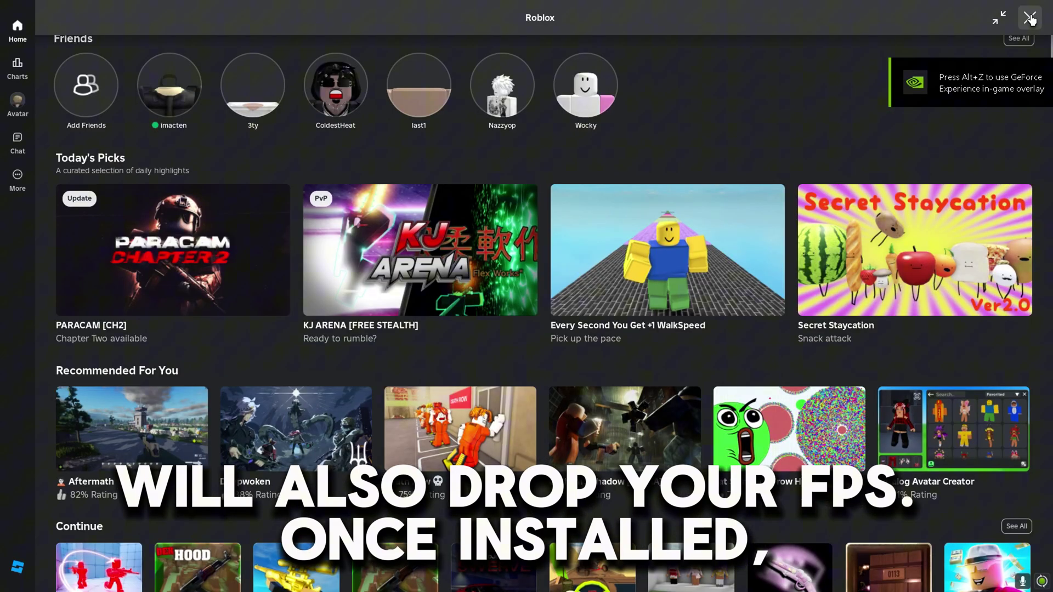
left_click(1031, 19)
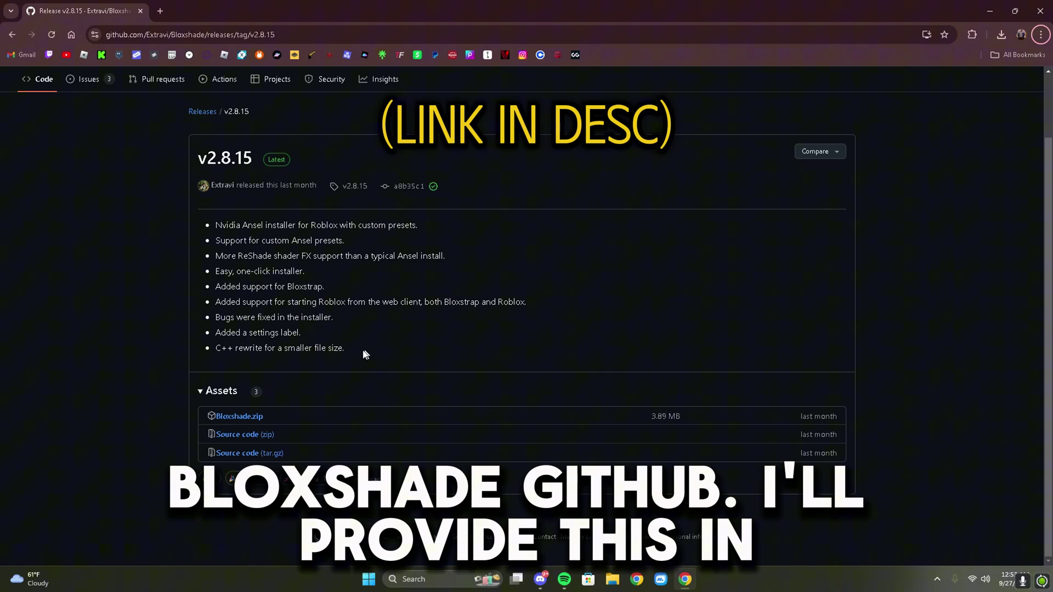
left_click(248, 418)
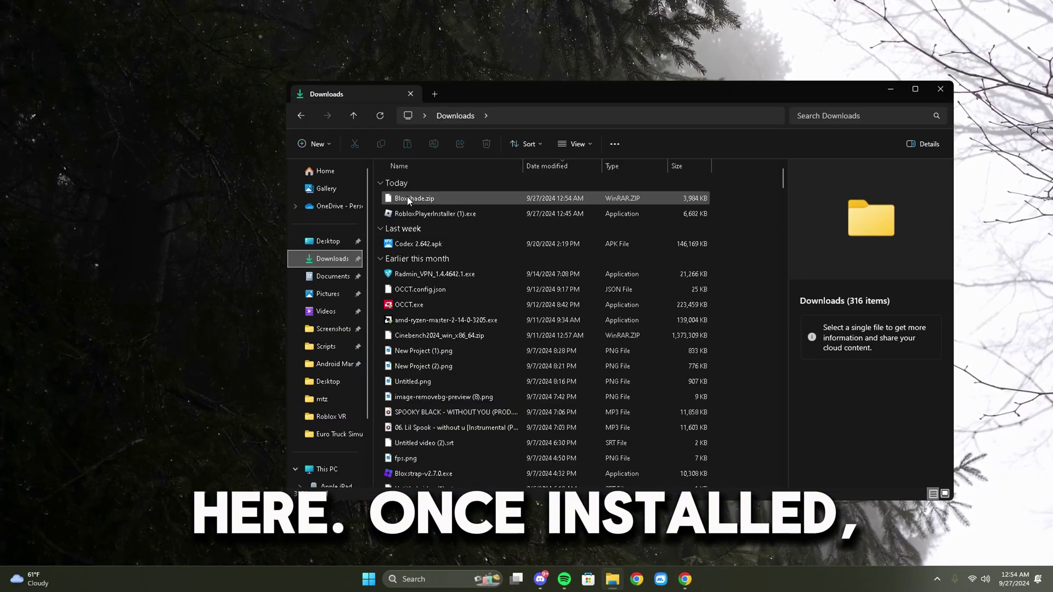
- Extract Bloxshade.zip with WinRAR into a Bloxshade folder and open that folder
left_click(407, 197)
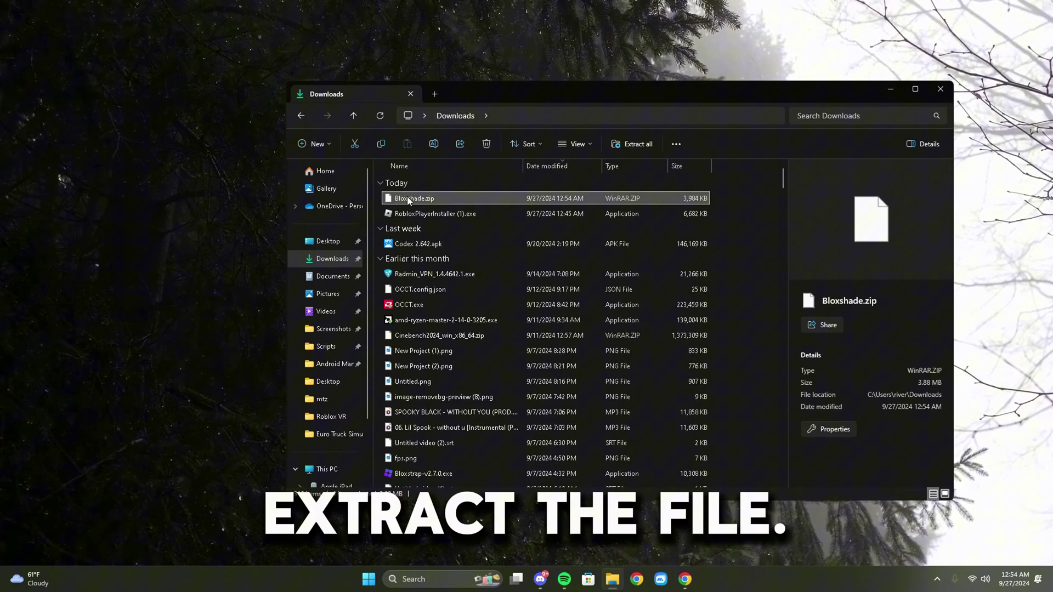
right_click(407, 197)
mouse_move(471, 360)
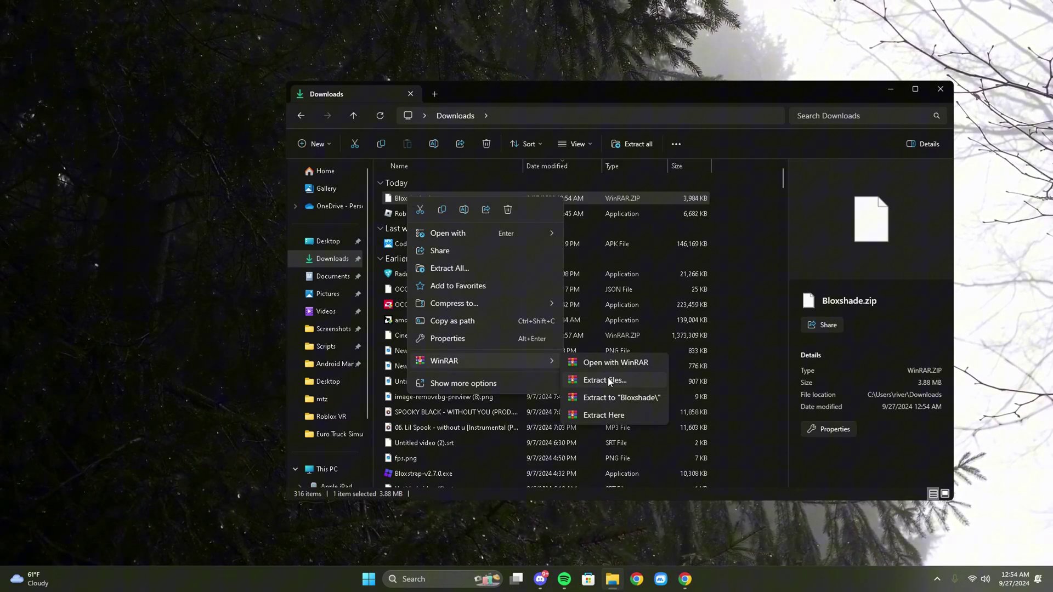
left_click(608, 379)
left_click(558, 415)
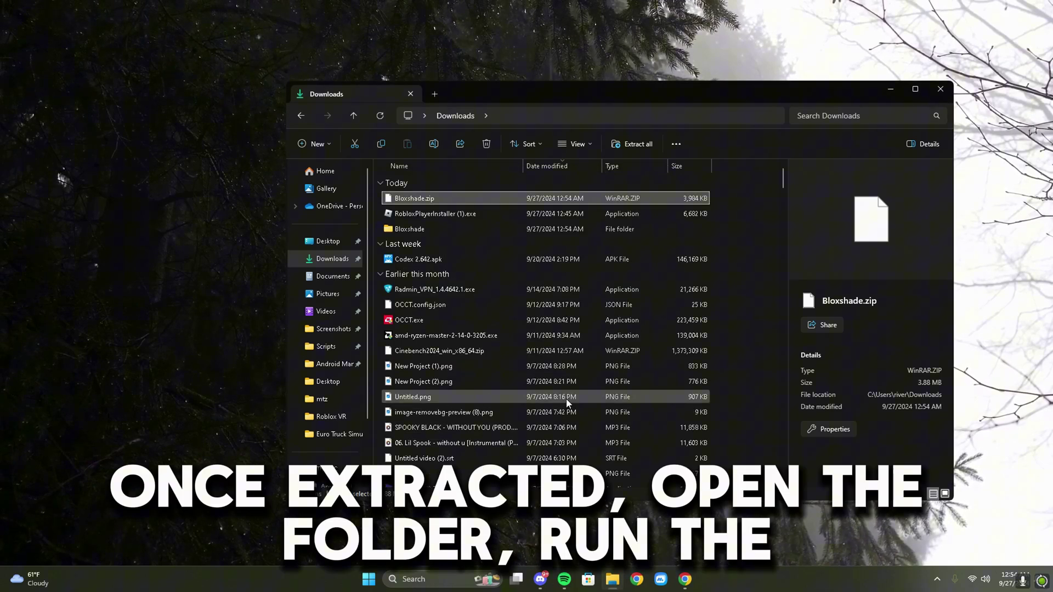
double_click(434, 230)
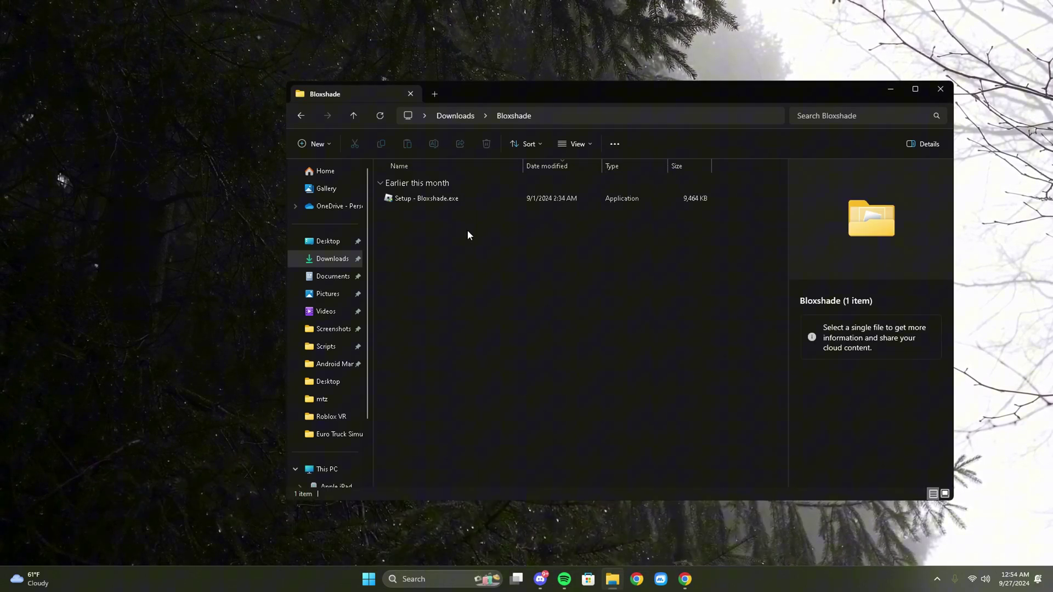
- Run Setup - Bloxshade.exe, install the shaders, and untick joining the Roblox group
double_click(485, 198)
key("alt+y")
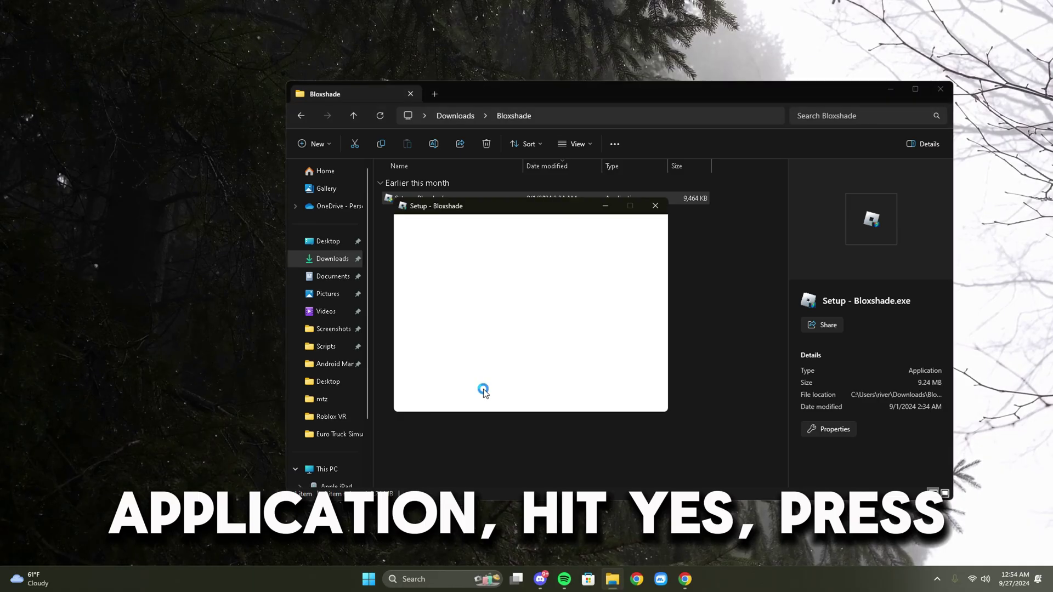
left_click(643, 401)
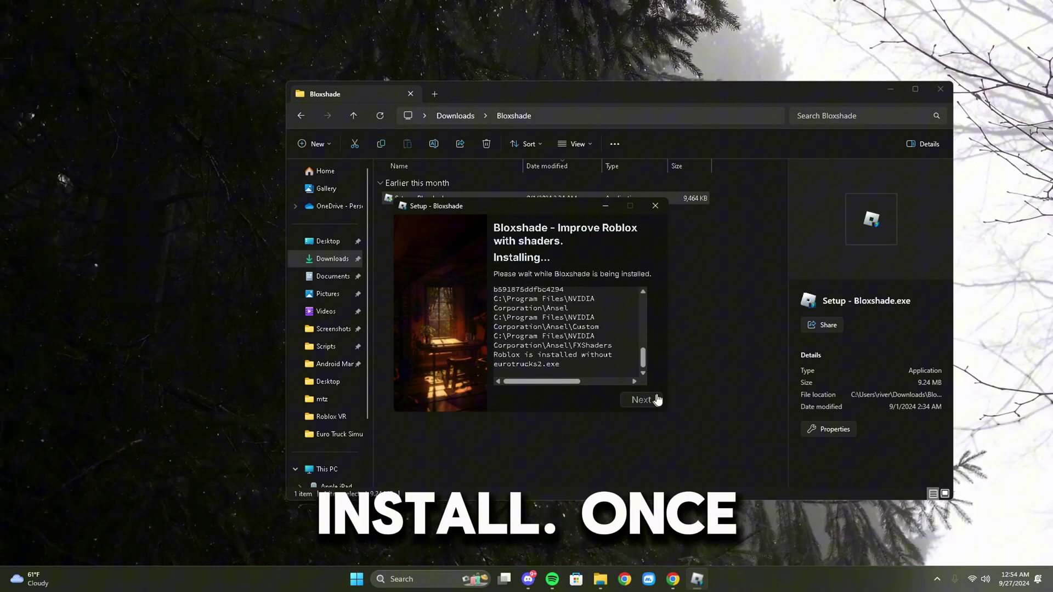
left_click(941, 89)
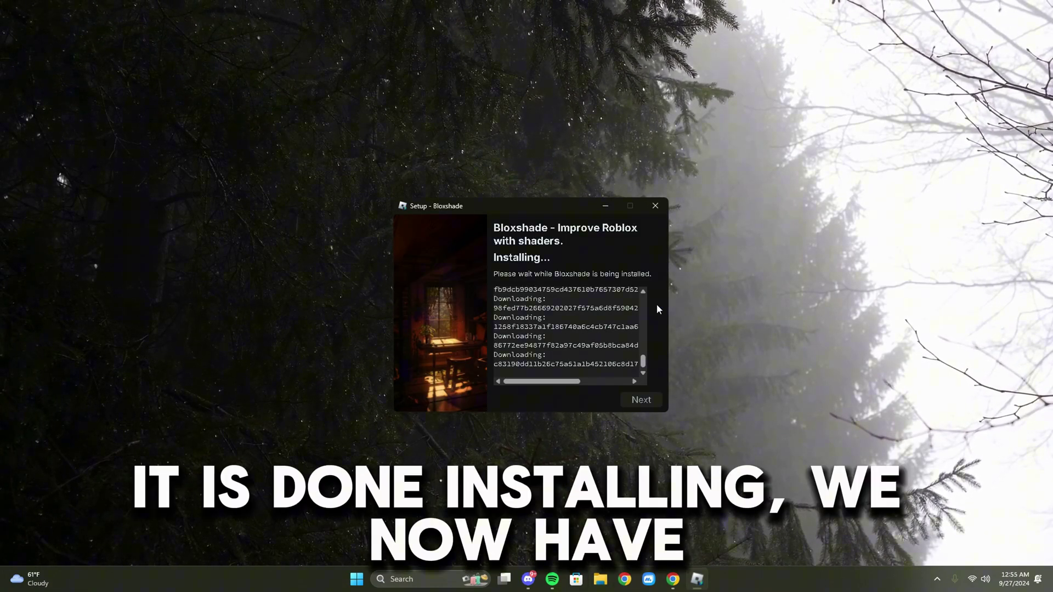
left_click(627, 401)
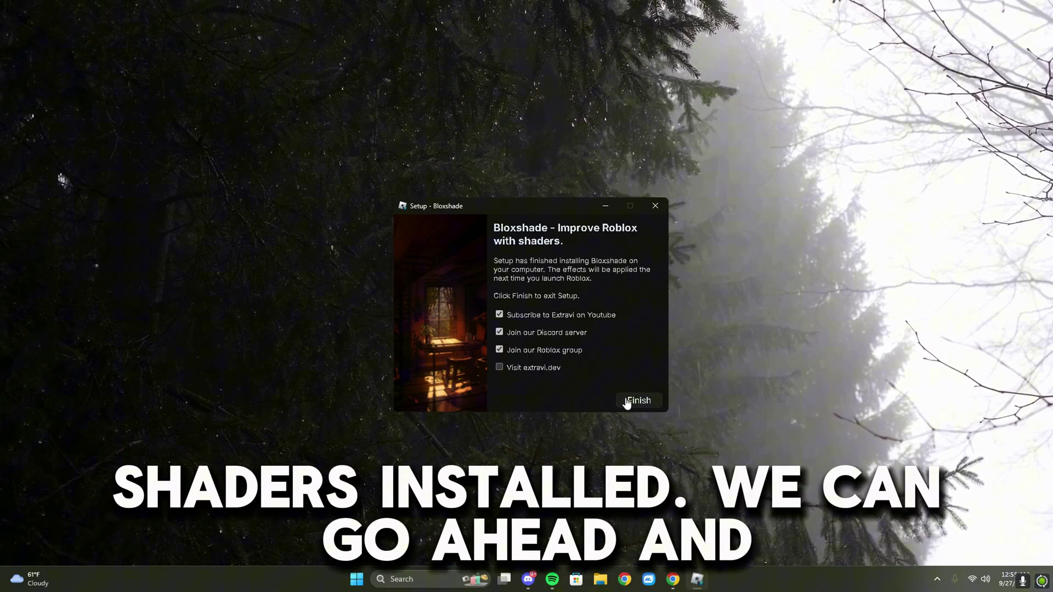
left_click(499, 333)
- Finish Bloxshade setup, then bring up and dismiss the GeForce overlay with Alt+Z
left_click(499, 350)
left_click(628, 400)
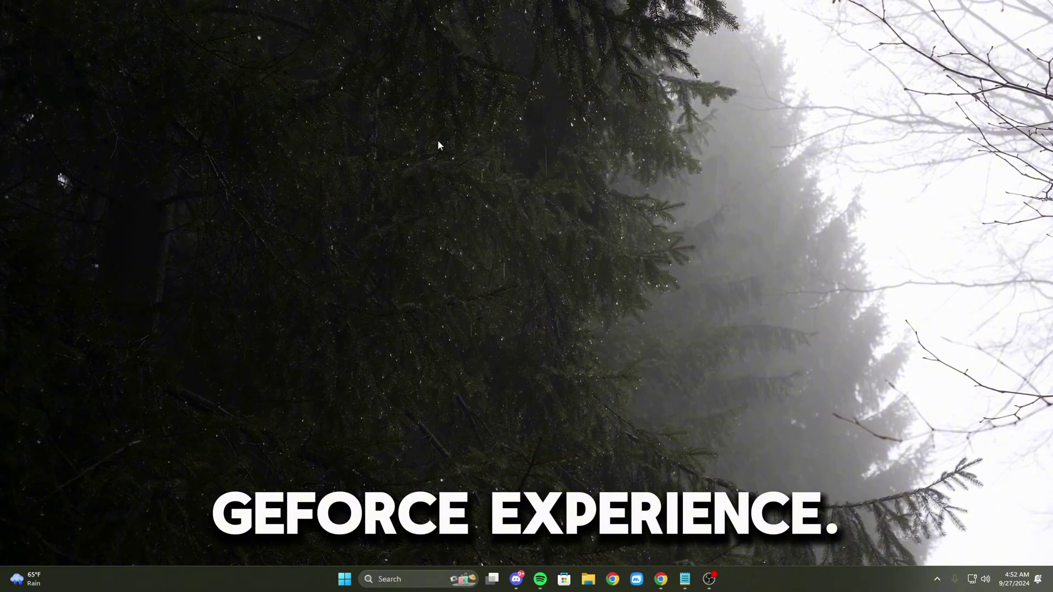
key("alt+z")
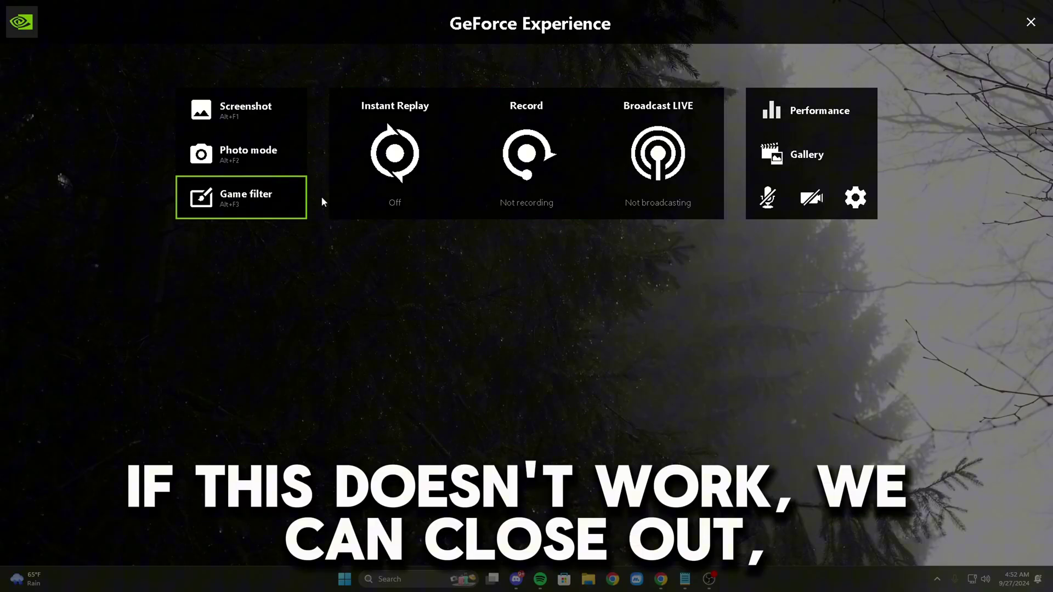
left_click(1030, 24)
- Search the taskbar for 'gefo' and launch GeForce Experience
left_click(401, 571)
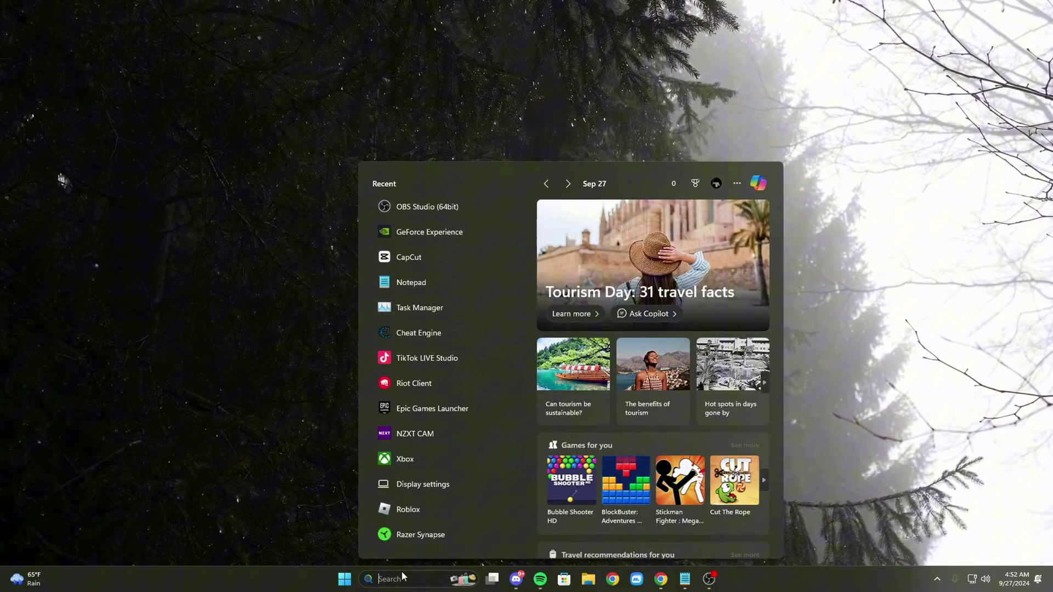
type("geforce Experience")
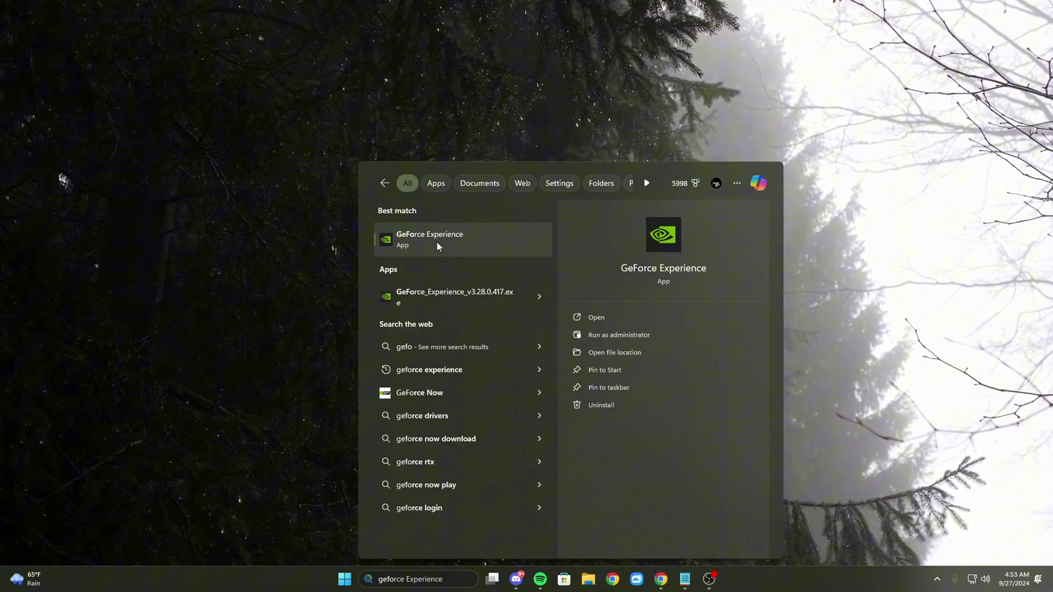
left_click(436, 239)
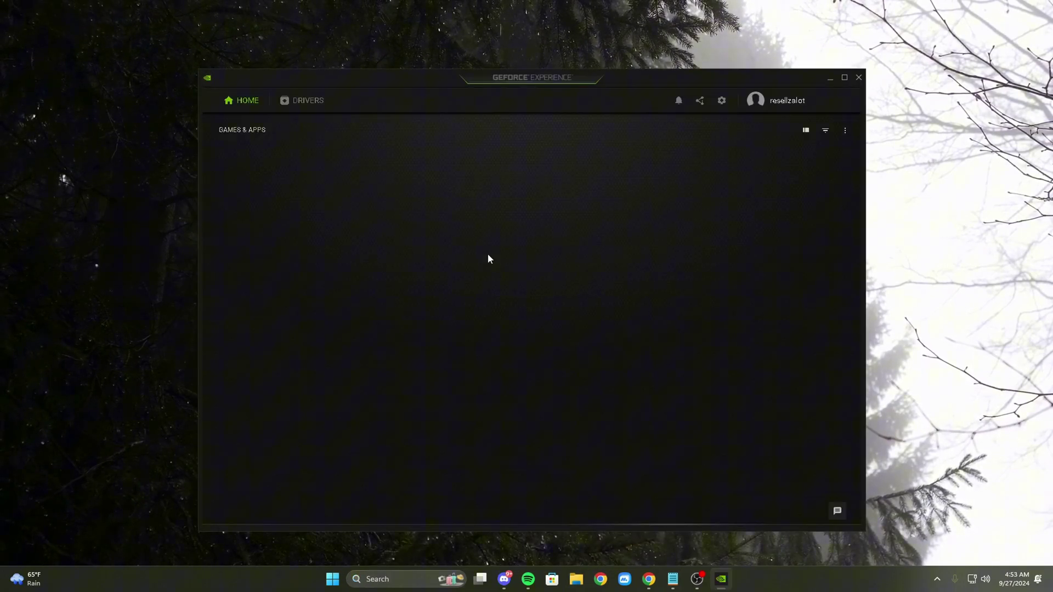
- Confirm In-Game Overlay is on and Photo mode / Game filter is enabled in its settings
left_click(722, 102)
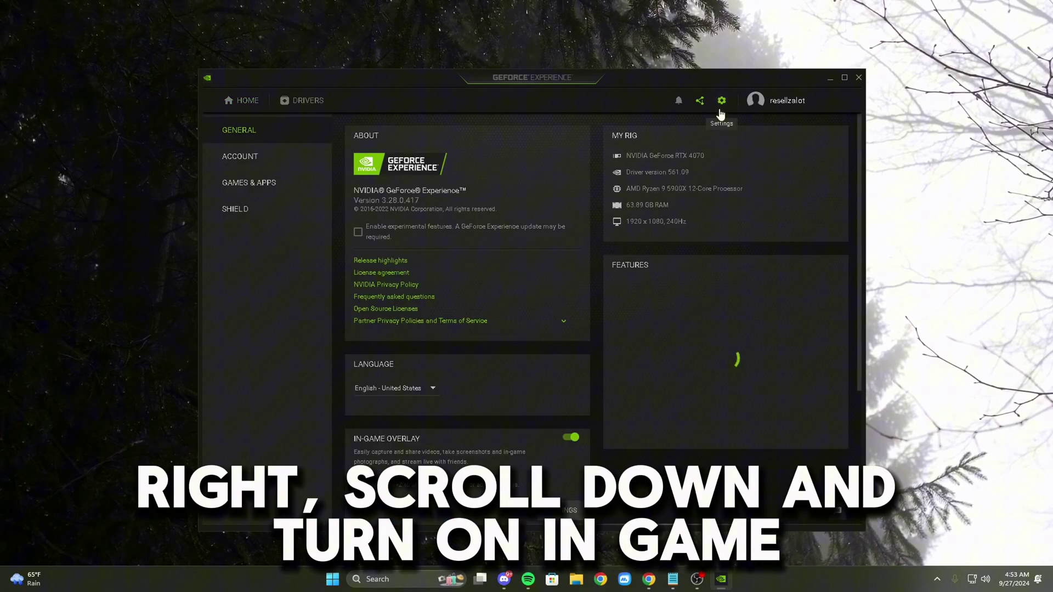
scroll(406, 296, "down", 2)
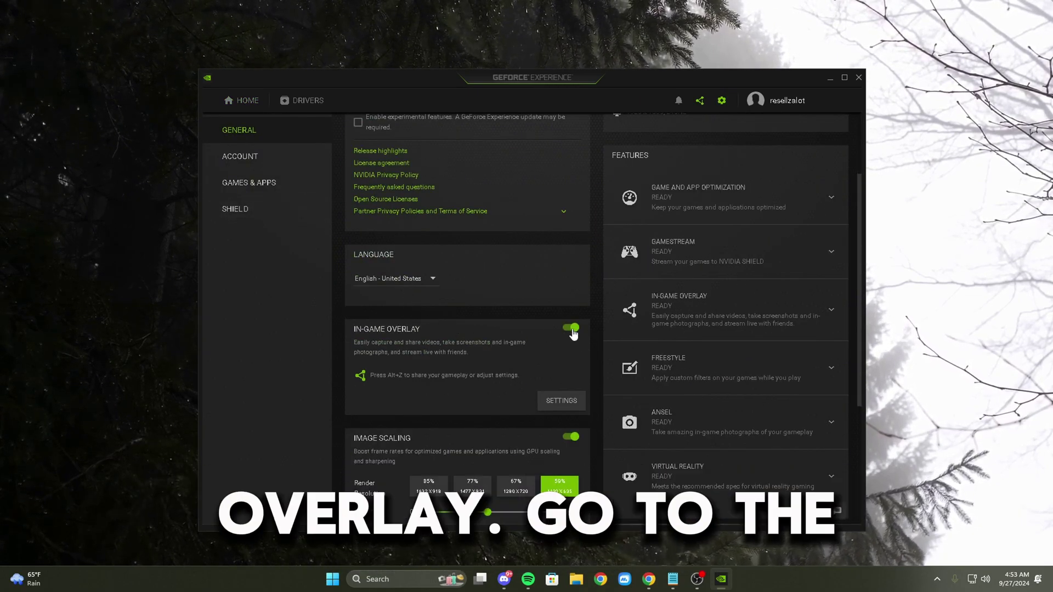
left_click(561, 401)
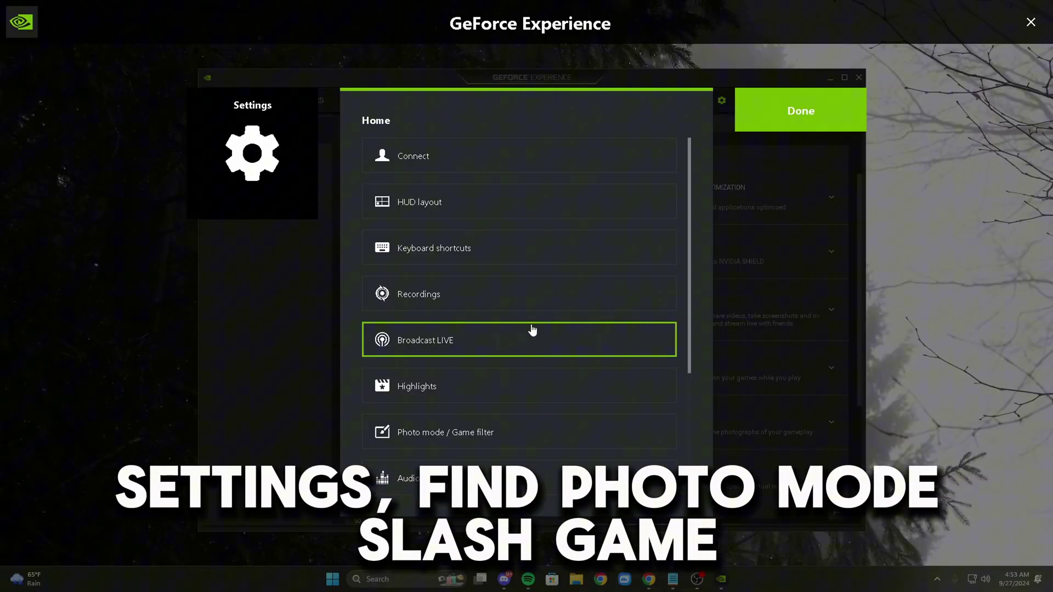
scroll(513, 325, "down", 1)
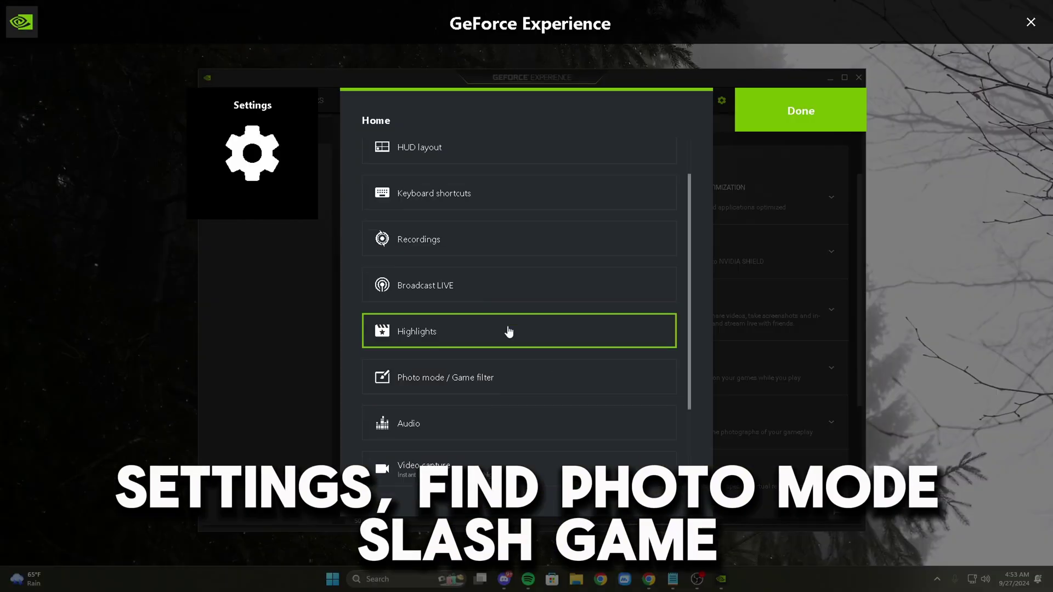
left_click(437, 385)
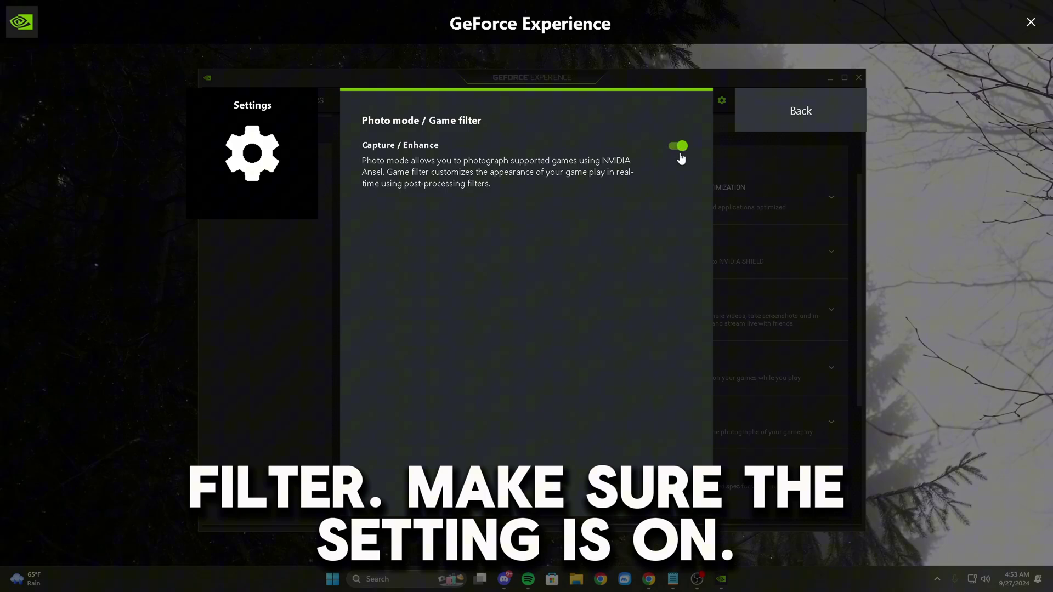
left_click(782, 125)
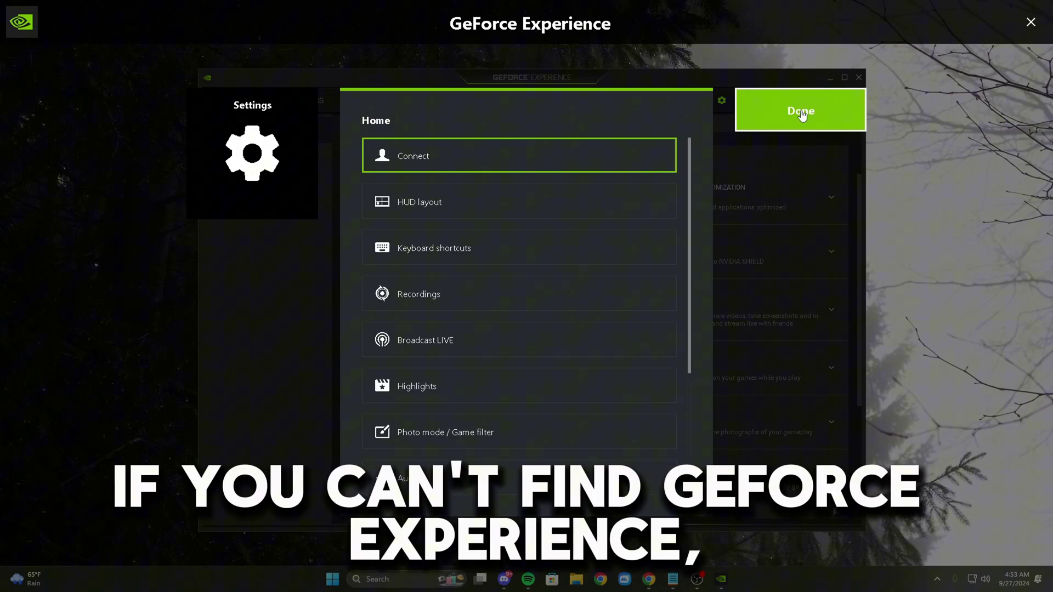
left_click(803, 114)
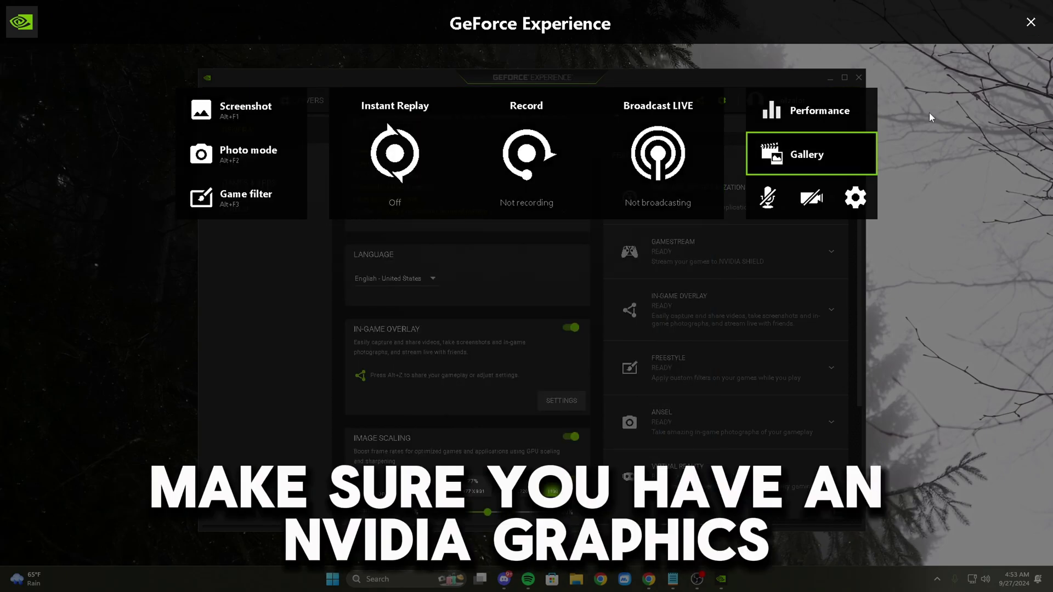
- Bring up the GeForce overlay over Roblox and open the Game filter panel
left_click(1031, 21)
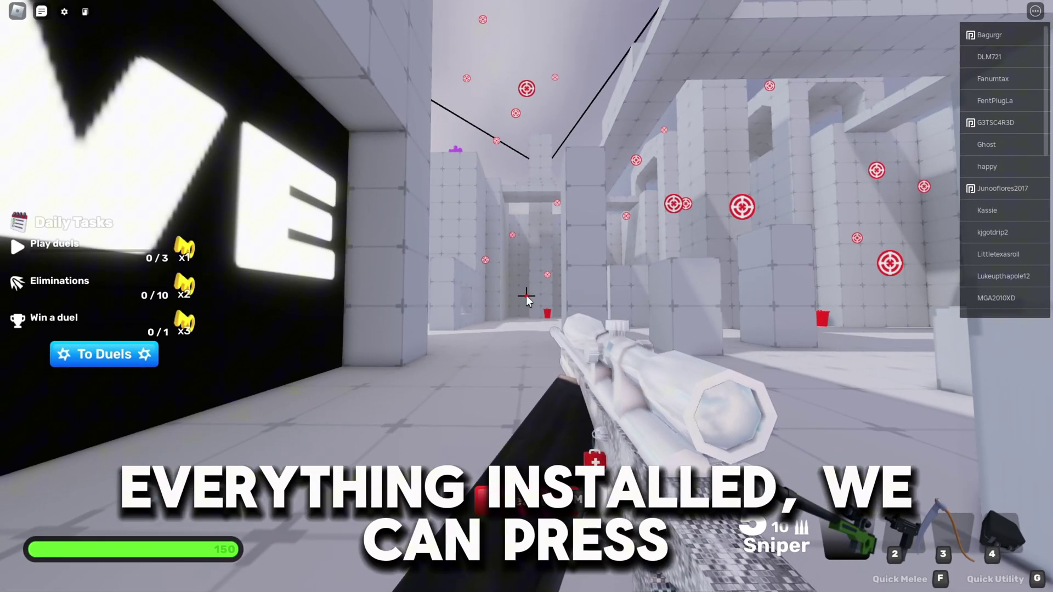
key("alt+z")
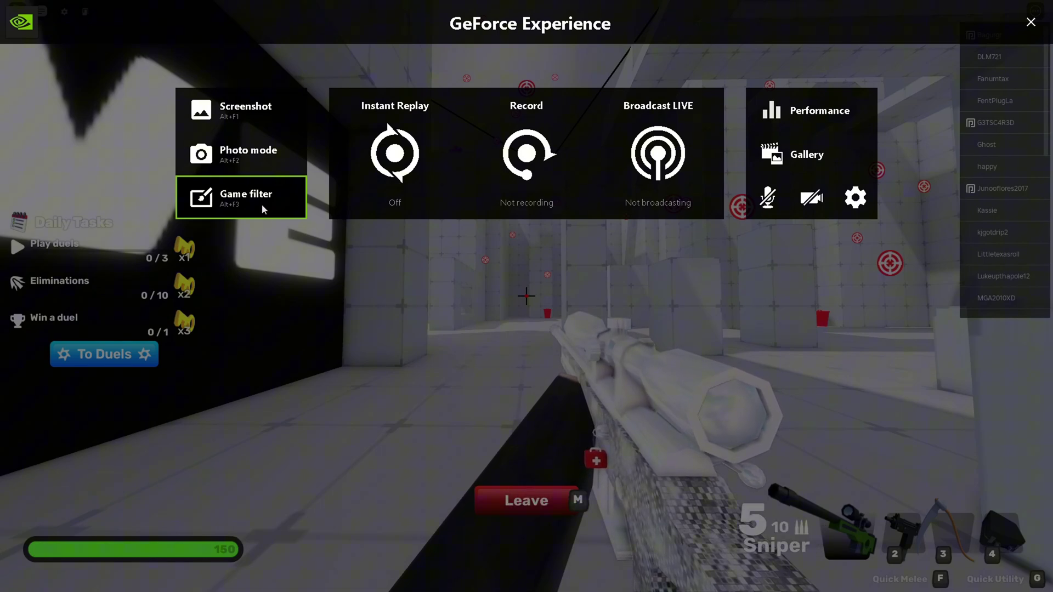
left_click(262, 204)
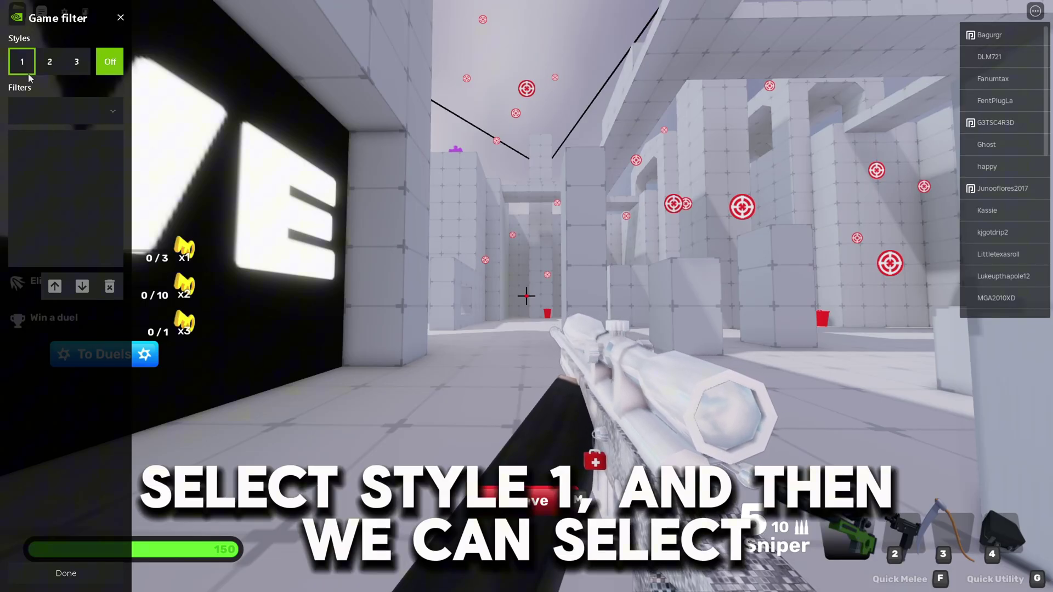
- Cycle through filter styles 1, 2 and 3, ending on style 1
left_click(28, 73)
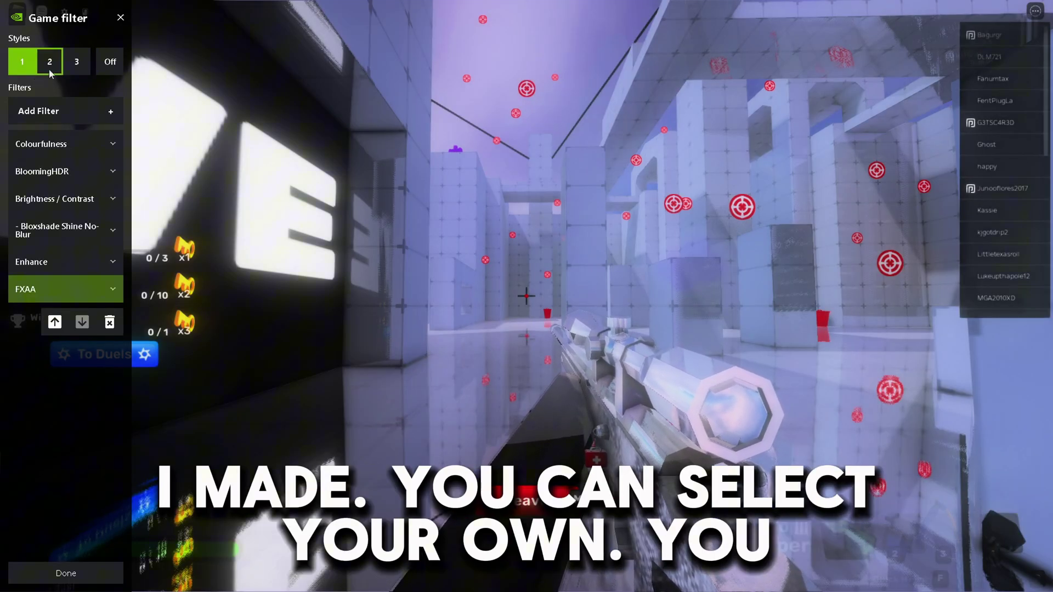
left_click(50, 71)
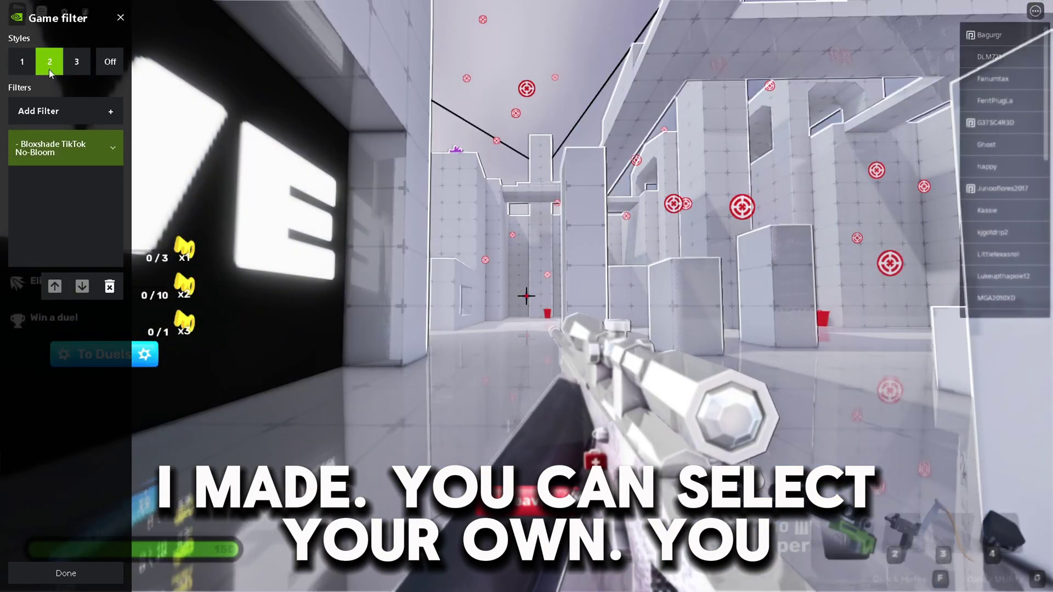
left_click(77, 69)
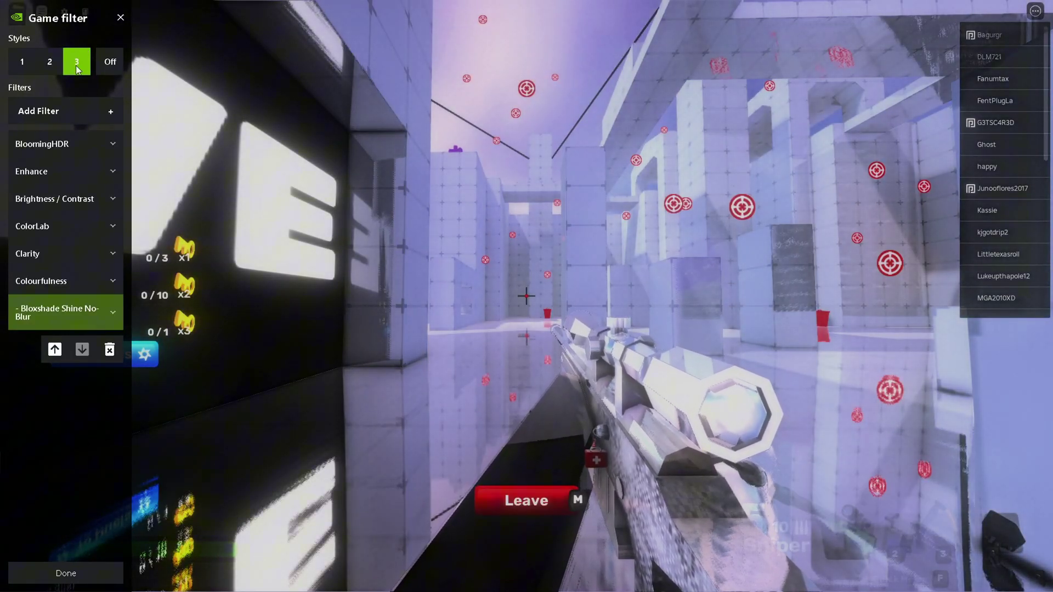
left_click(26, 64)
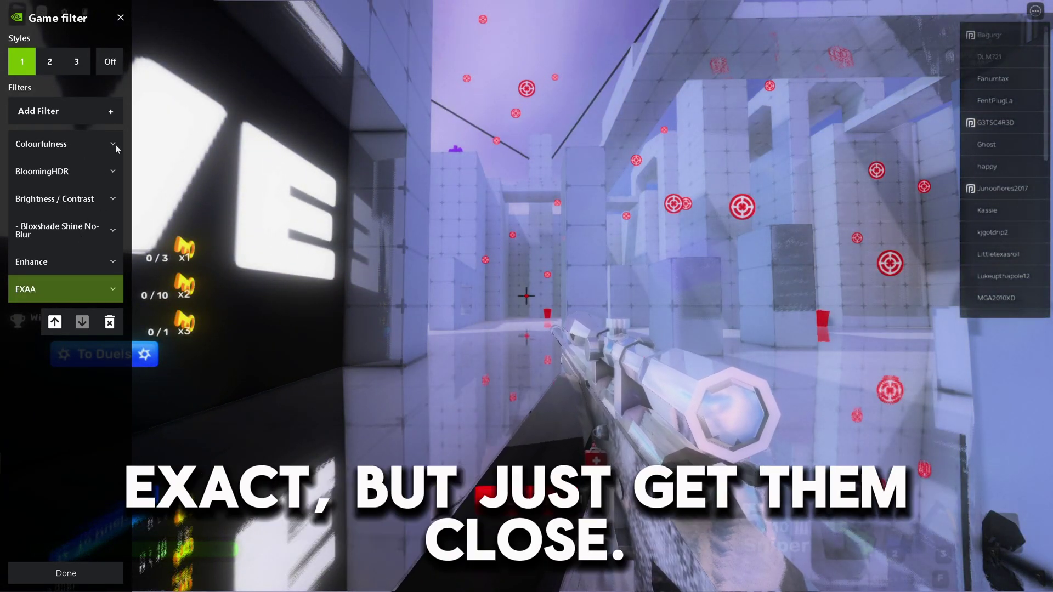
- Review the Colourfulness, BloomingHDR and Brightness / Contrast settings of style 1
left_click(114, 144)
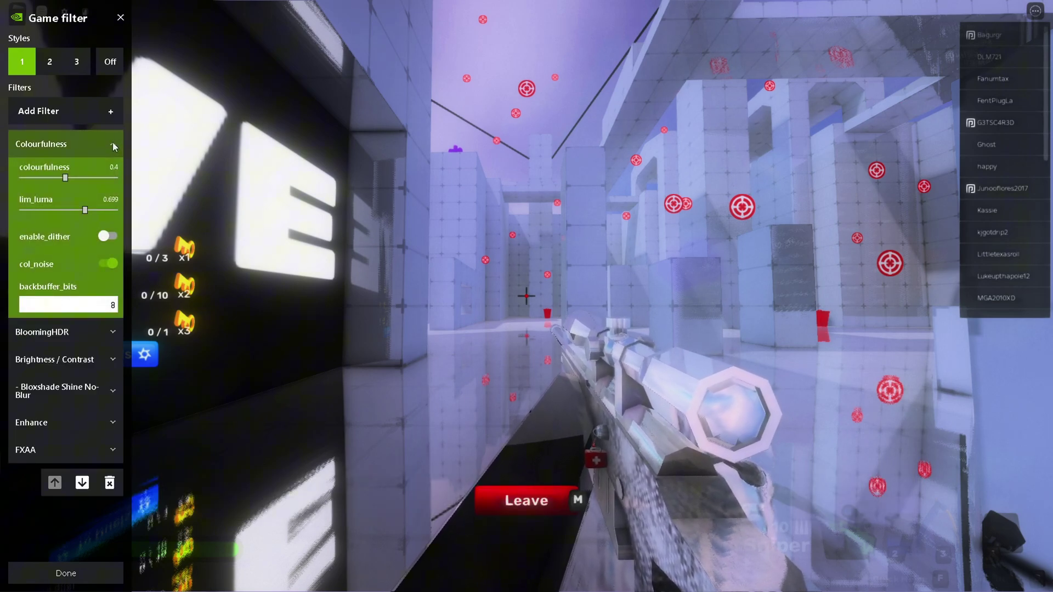
left_click(113, 143)
left_click(112, 171)
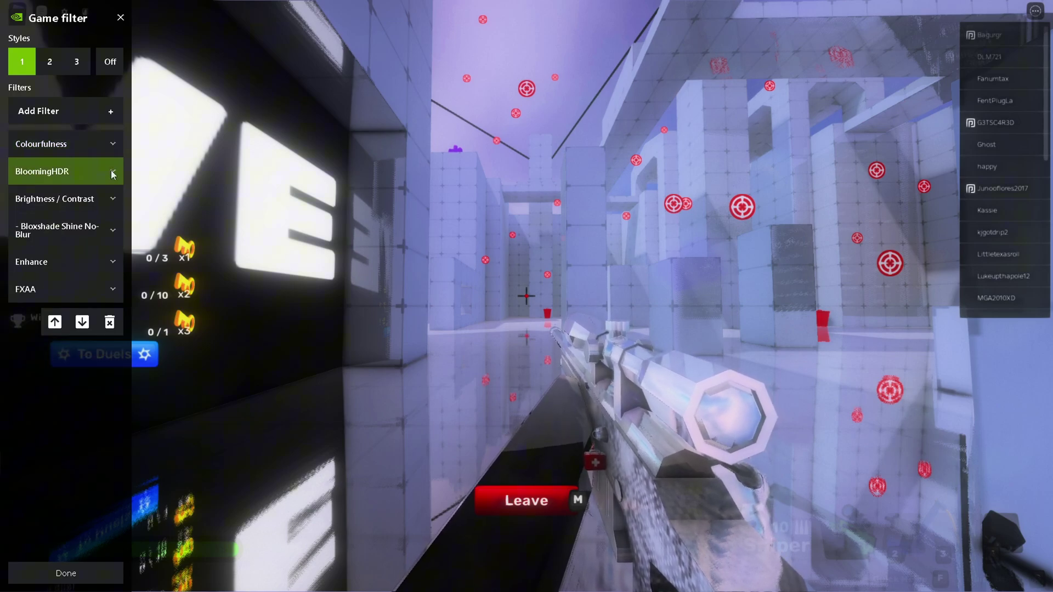
scroll(121, 172, "down", 1)
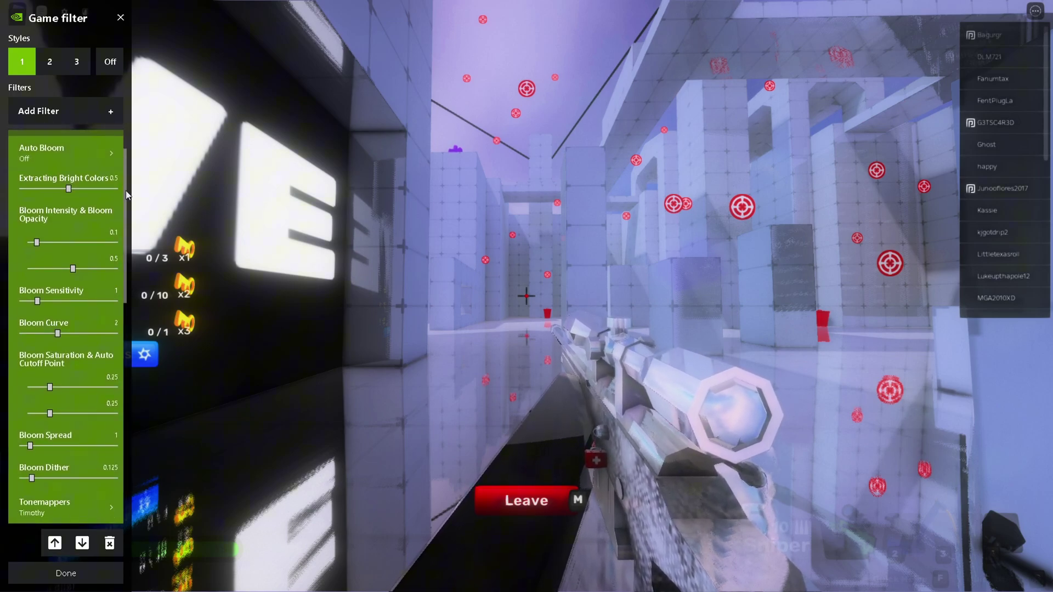
left_click(115, 139)
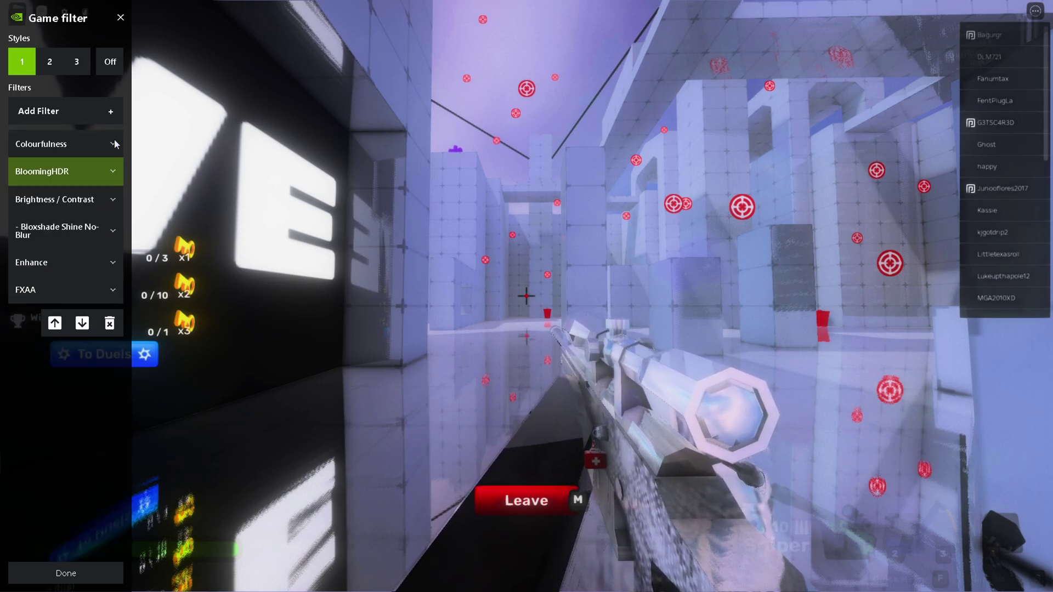
left_click(113, 198)
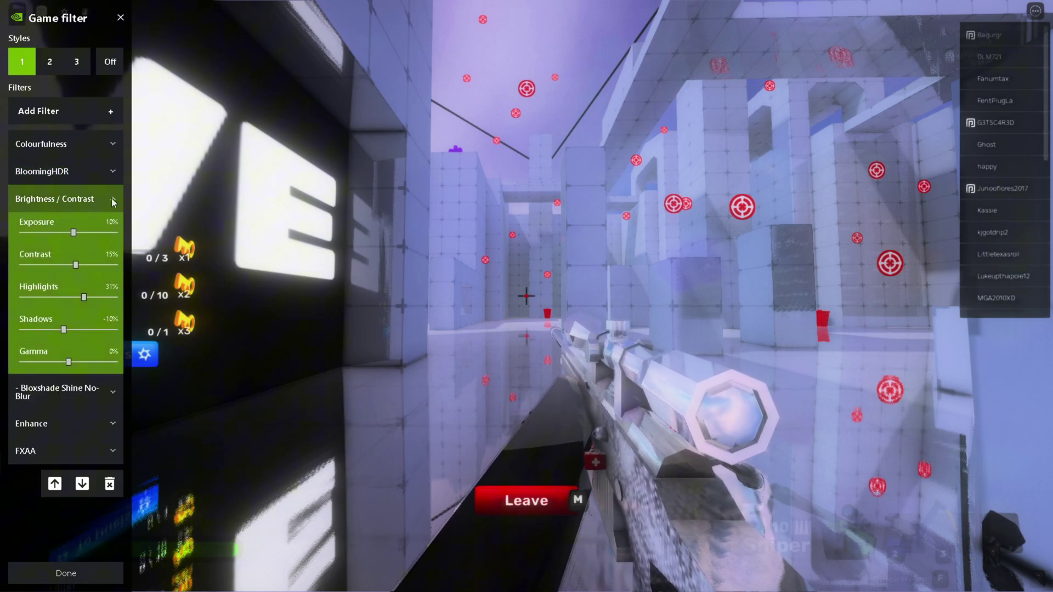
left_click(113, 200)
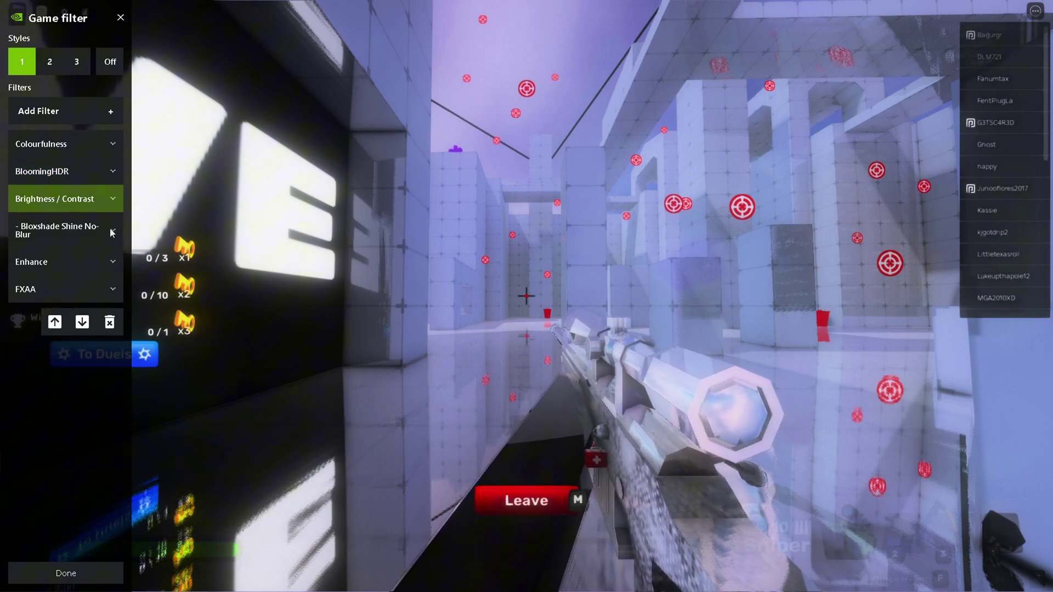
- Review Bloxshade Shine No-Blur, Enhance and FXAA settings, then switch to style 2
left_click(113, 232)
left_click(113, 262)
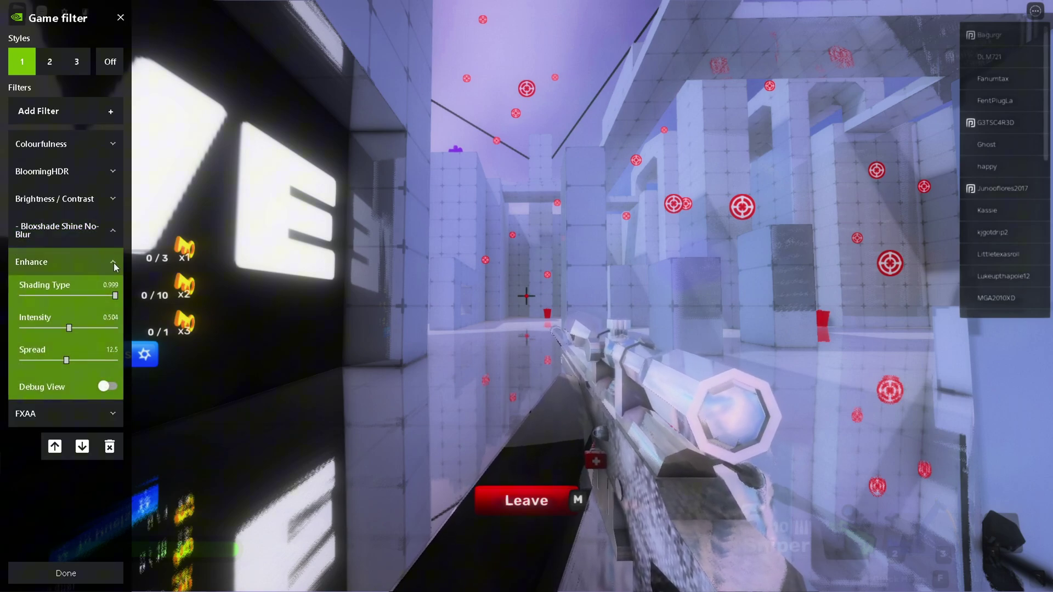
left_click(113, 262)
left_click(113, 291)
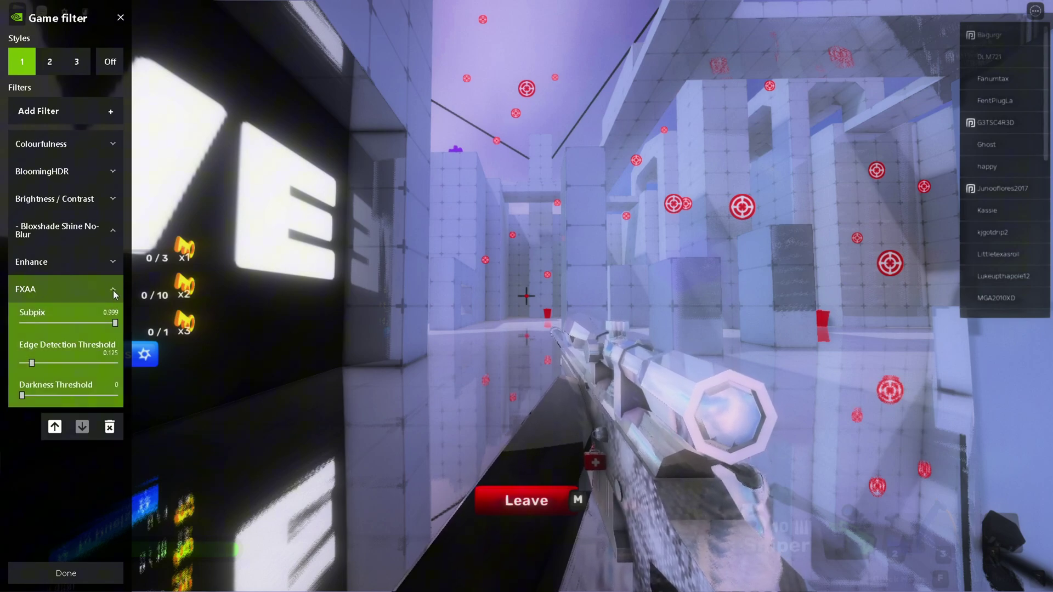
left_click(113, 291)
left_click(49, 61)
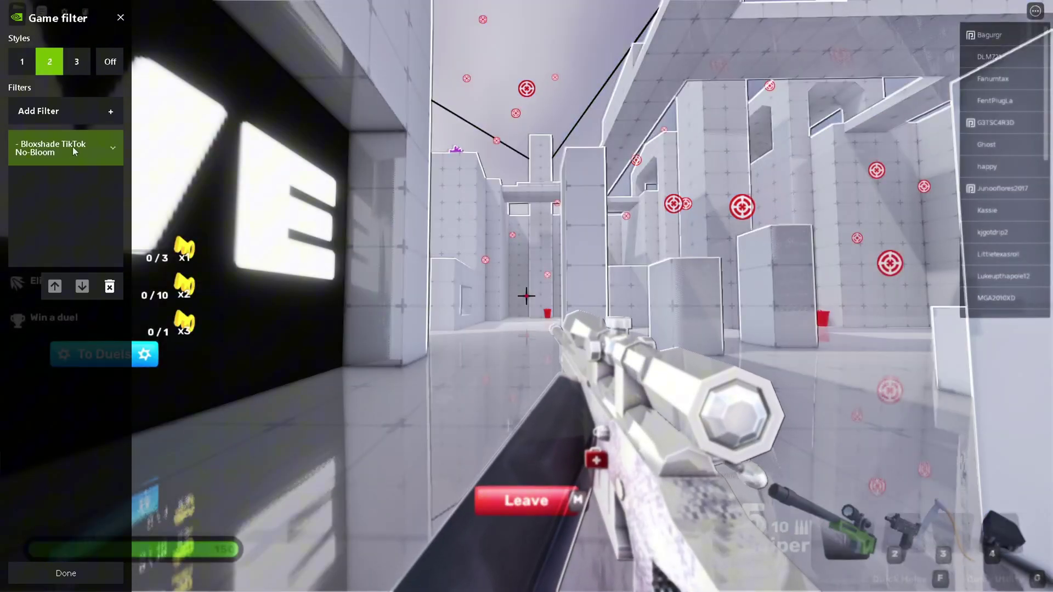
- Apply style 3 and view its BloomingHDR, Enhance and Brightness / Contrast settings
left_click(77, 61)
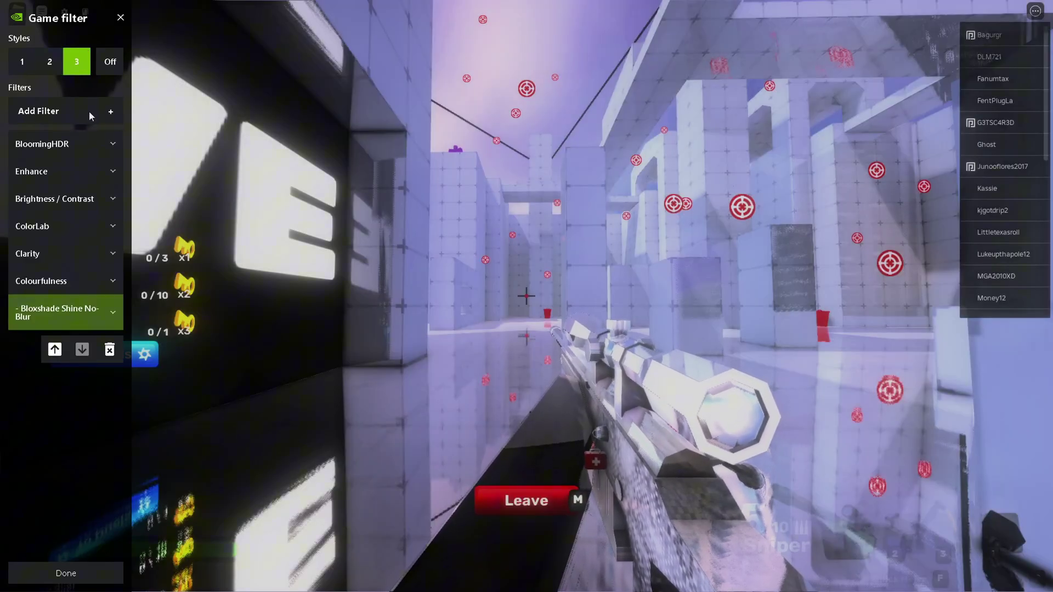
left_click(111, 145)
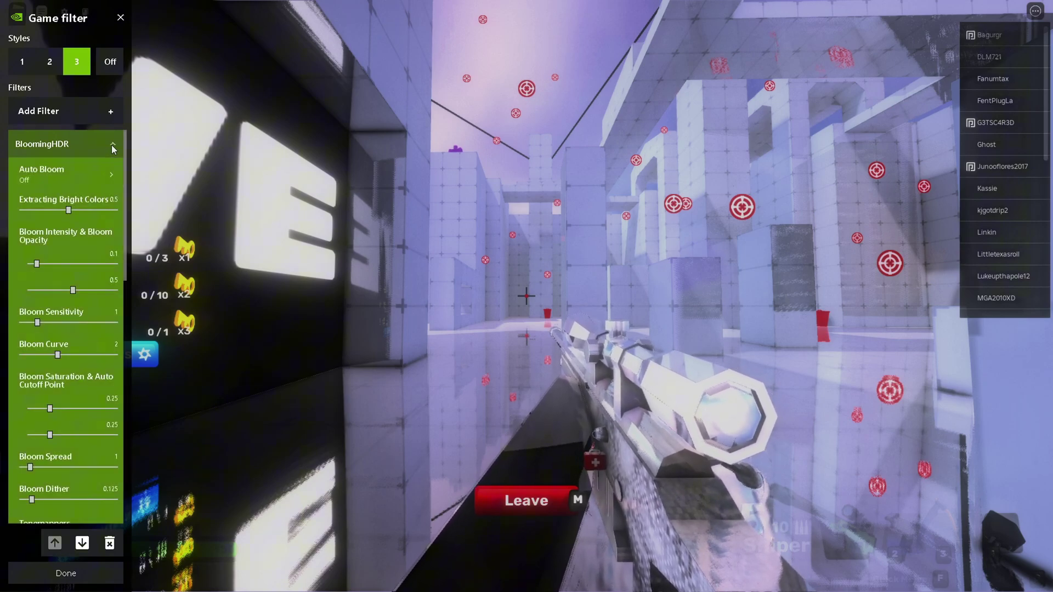
left_click(111, 145)
left_click(112, 172)
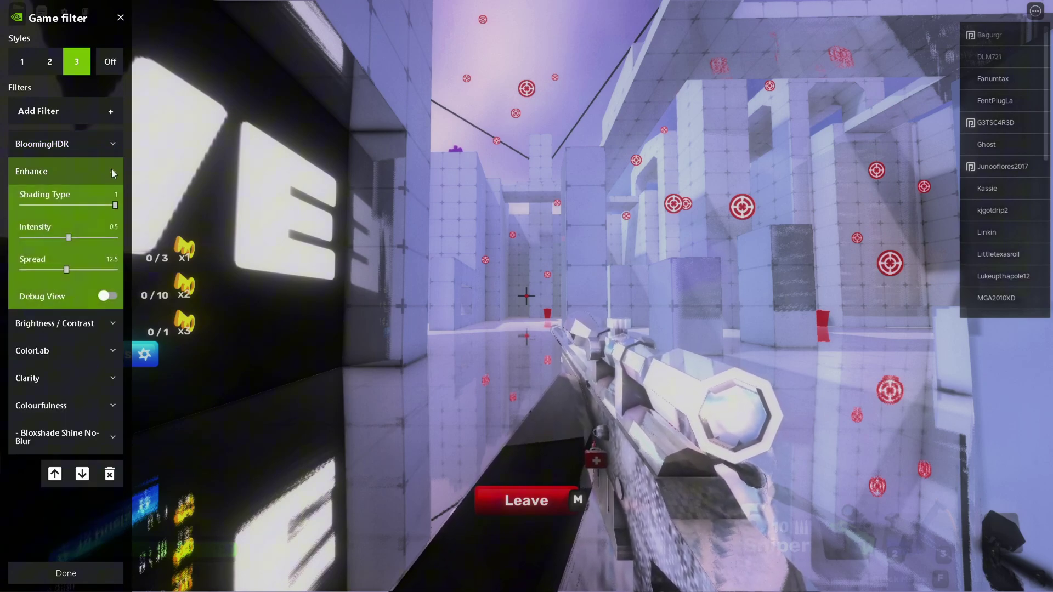
left_click(111, 171)
left_click(114, 200)
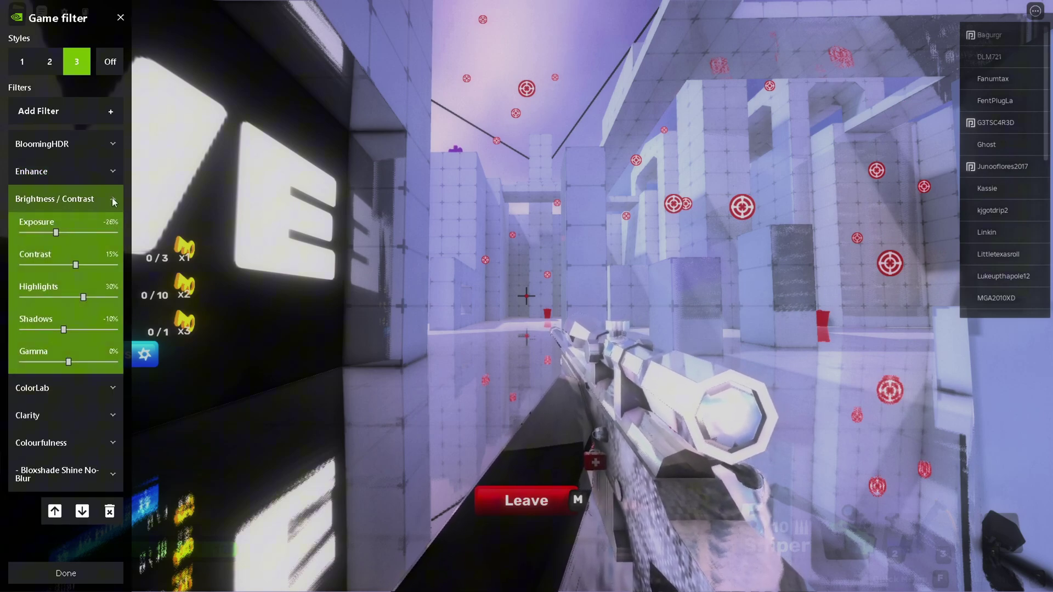
left_click(113, 200)
- View the ColorLab, Clarity and Colourfulness filter settings of style 3
left_click(113, 227)
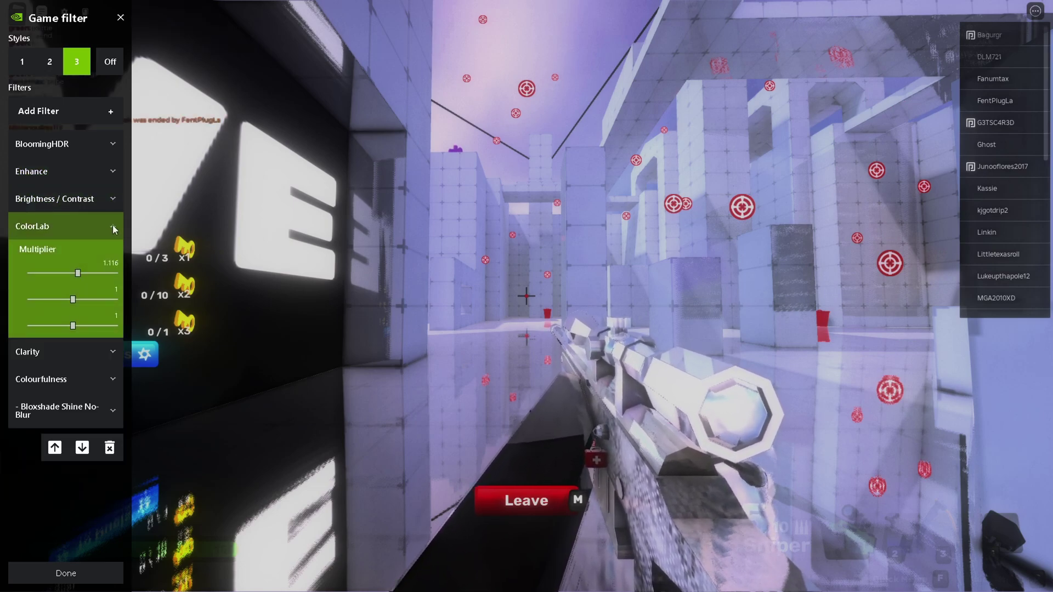
left_click(113, 225)
left_click(113, 254)
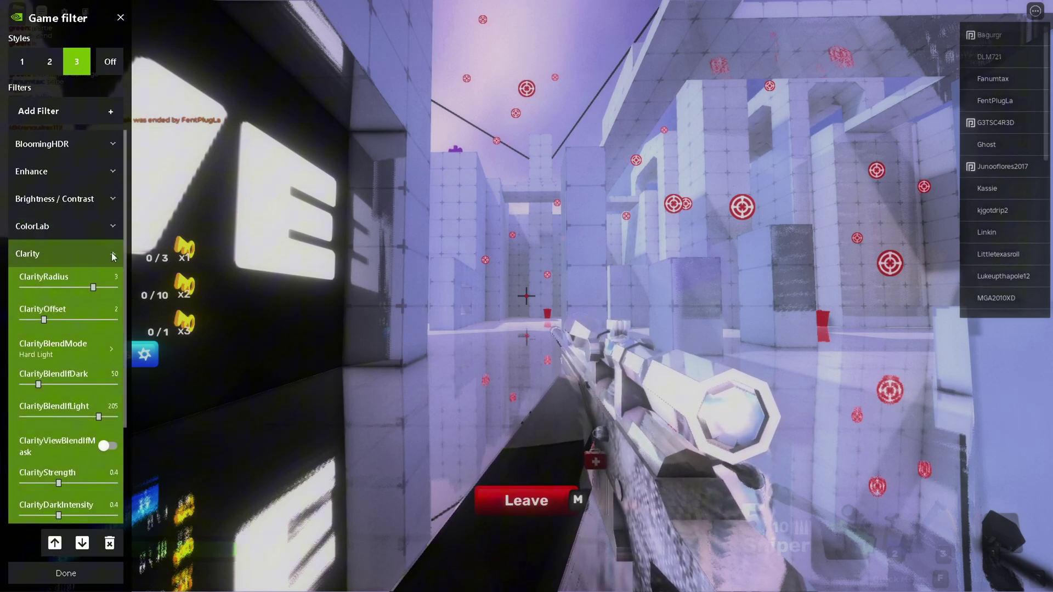
left_click(113, 254)
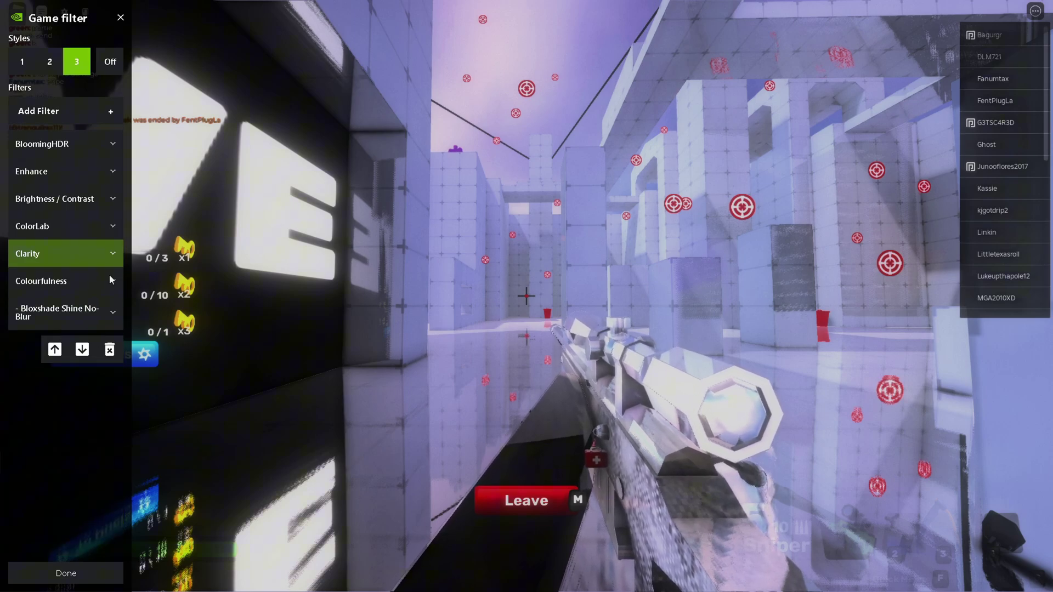
left_click(113, 282)
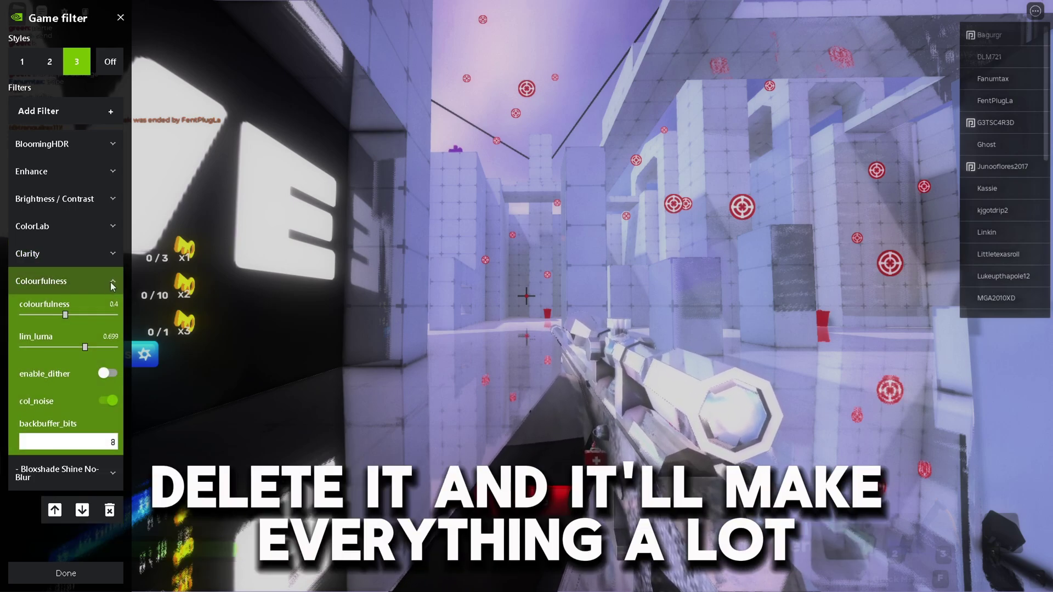
- Delete the BloomingHDR filter from style 3
left_click(113, 284)
left_click(46, 150)
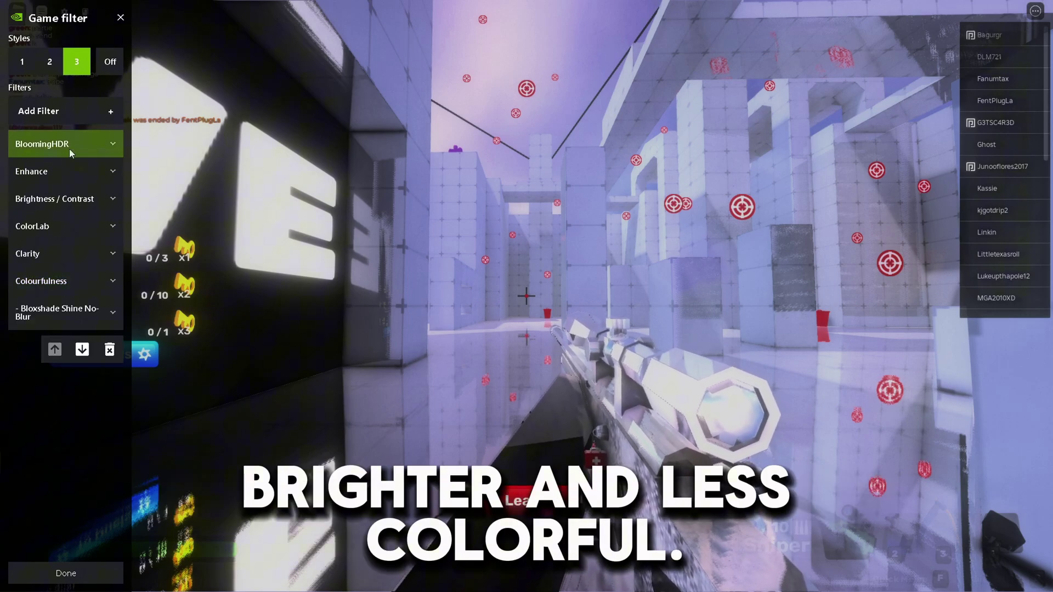
left_click(109, 349)
- Re-add BloomingHDR to style 3, then toggle filters off and back to style 3
left_click(111, 114)
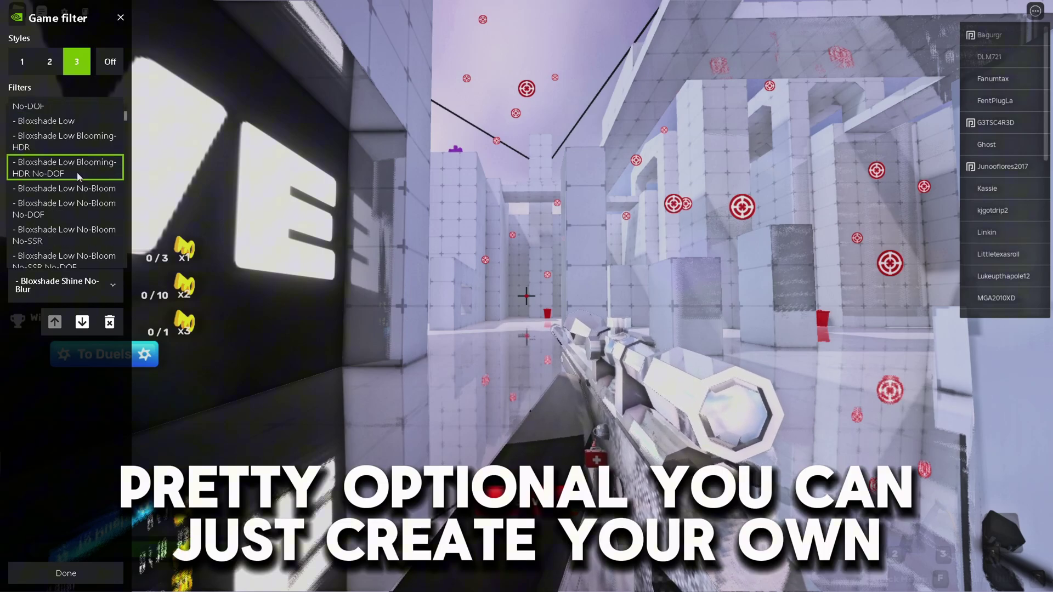
scroll(65, 181, "up", 5)
scroll(70, 192, "down", 2)
left_click(69, 193)
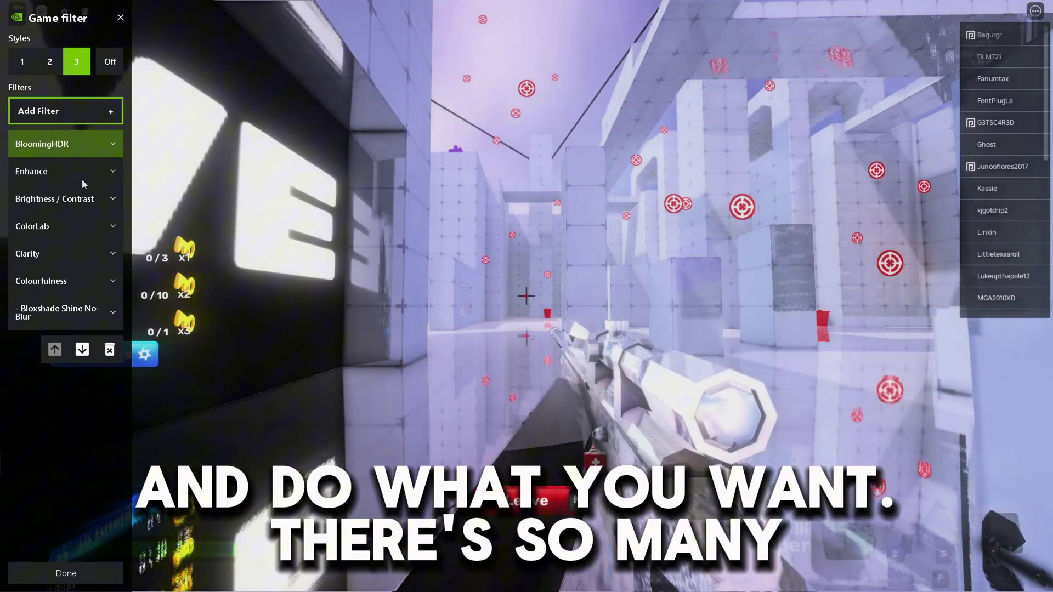
left_click(106, 69)
left_click(72, 69)
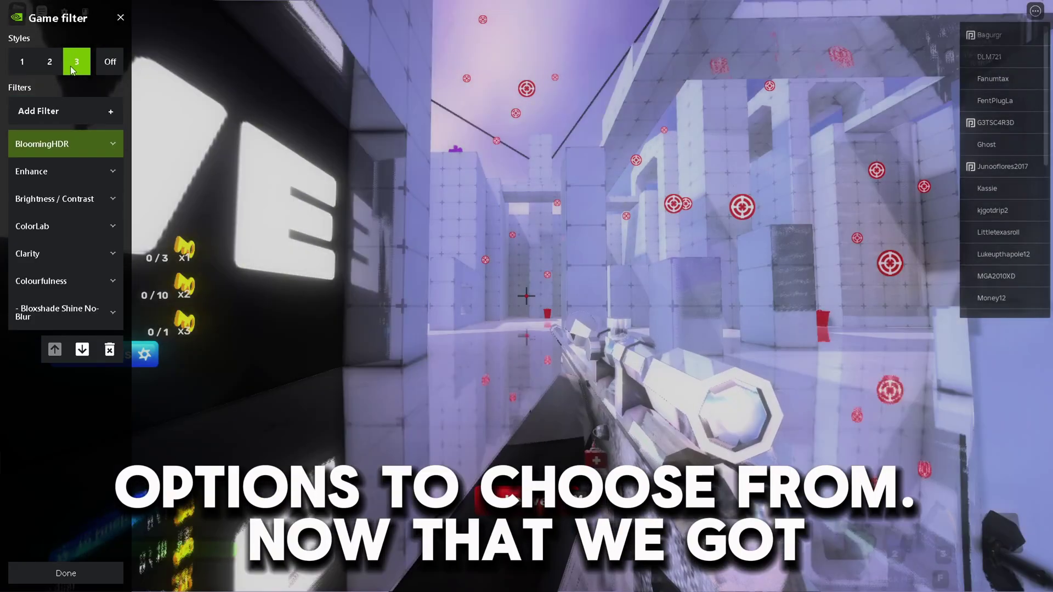
- Compare Roblox with filters off, style 2, off again and style 1, finishing on style 3
left_click(105, 72)
left_click(57, 70)
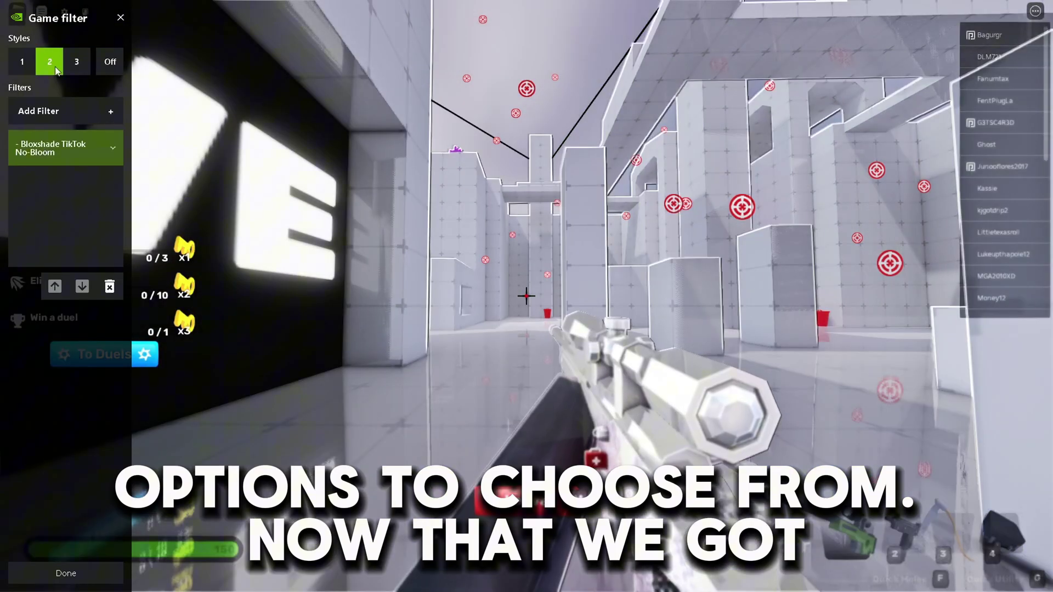
left_click(102, 71)
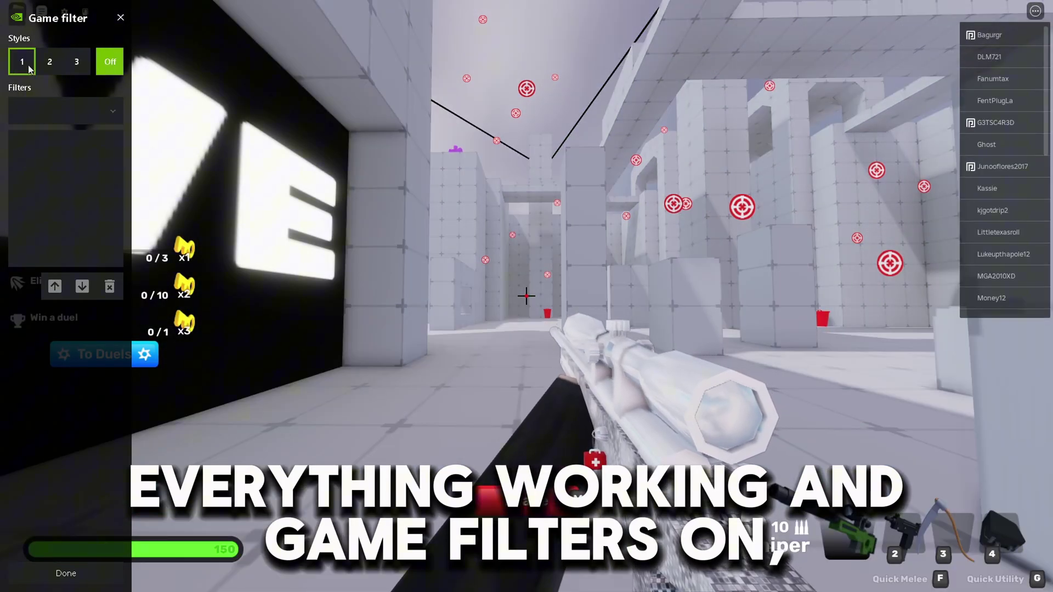
left_click(29, 69)
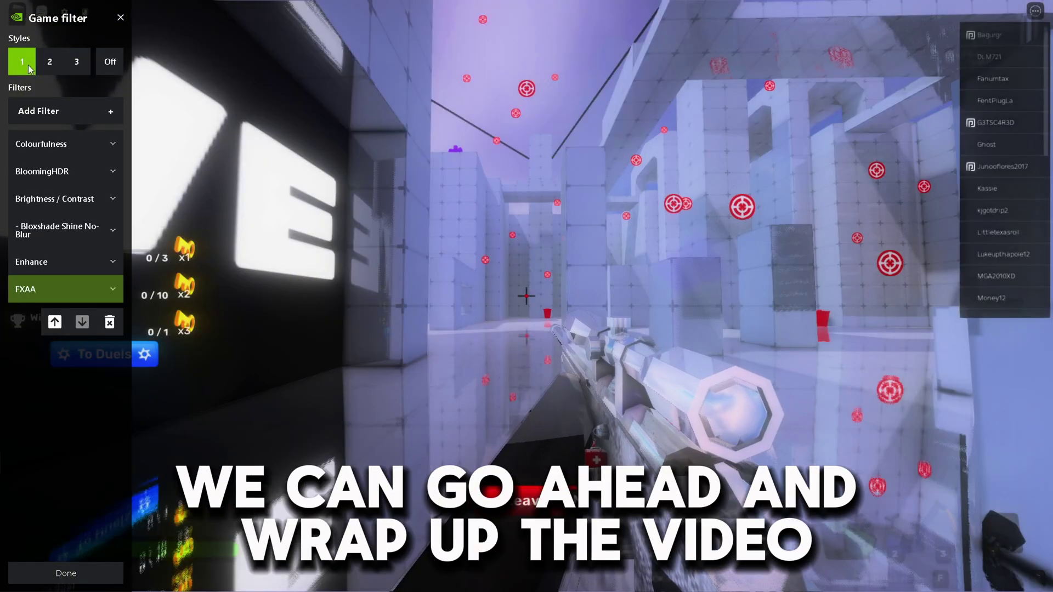
left_click(80, 65)
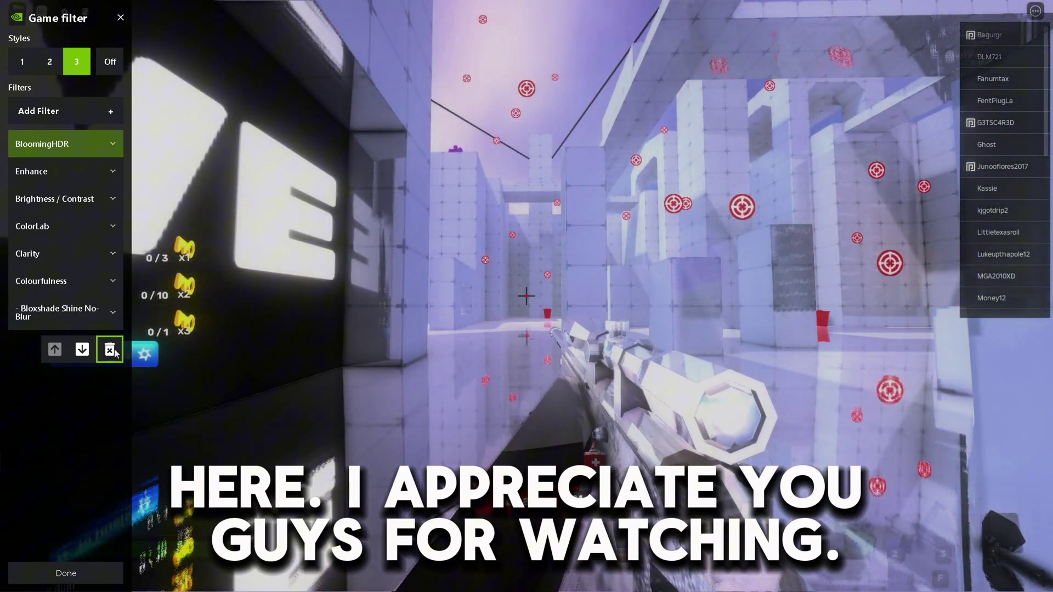